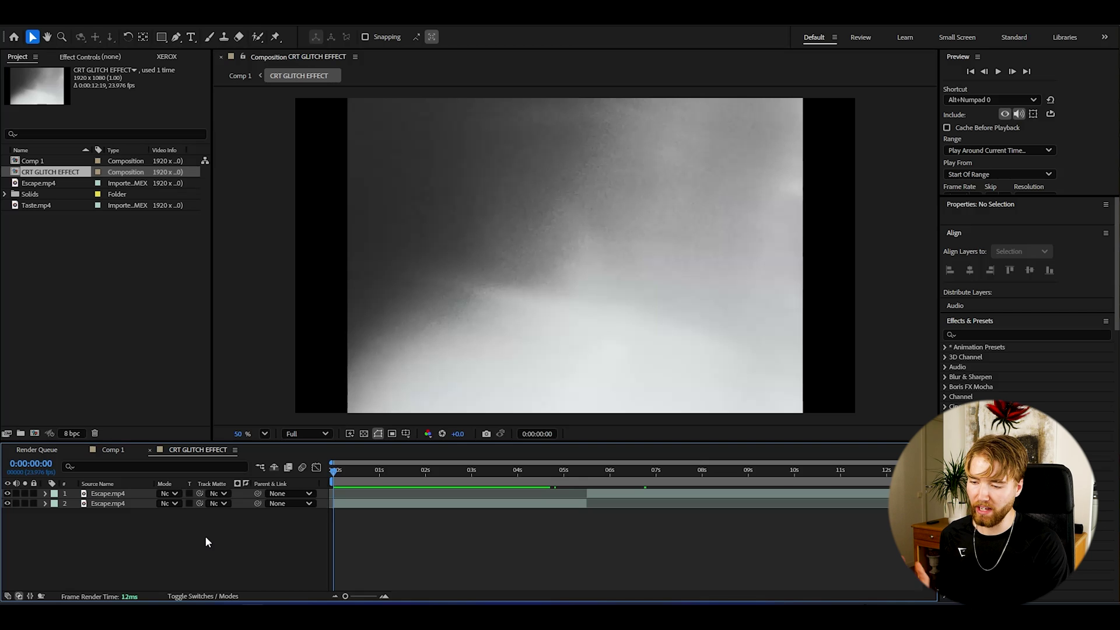
- Scale the lower Escape.mp4 layer from 100% to 123% to cover the black side bars
{"action": "left_click_drag", "start_coordinate": [432, 470], "coordinate": [523, 475]}
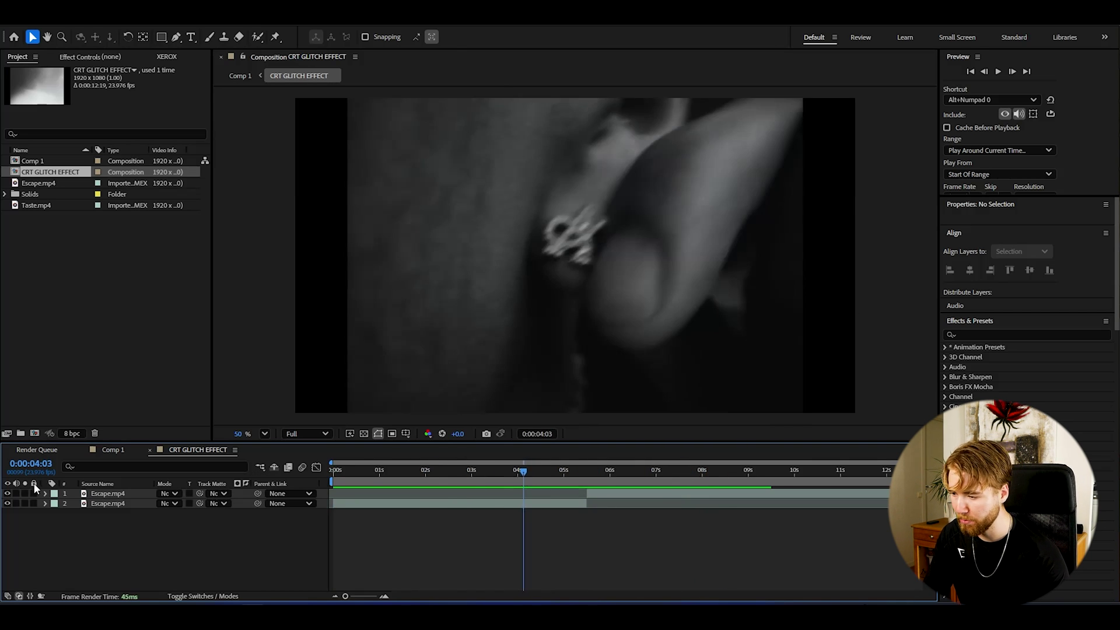
{"action": "left_click_drag", "start_coordinate": [375, 471], "coordinate": [412, 478]}
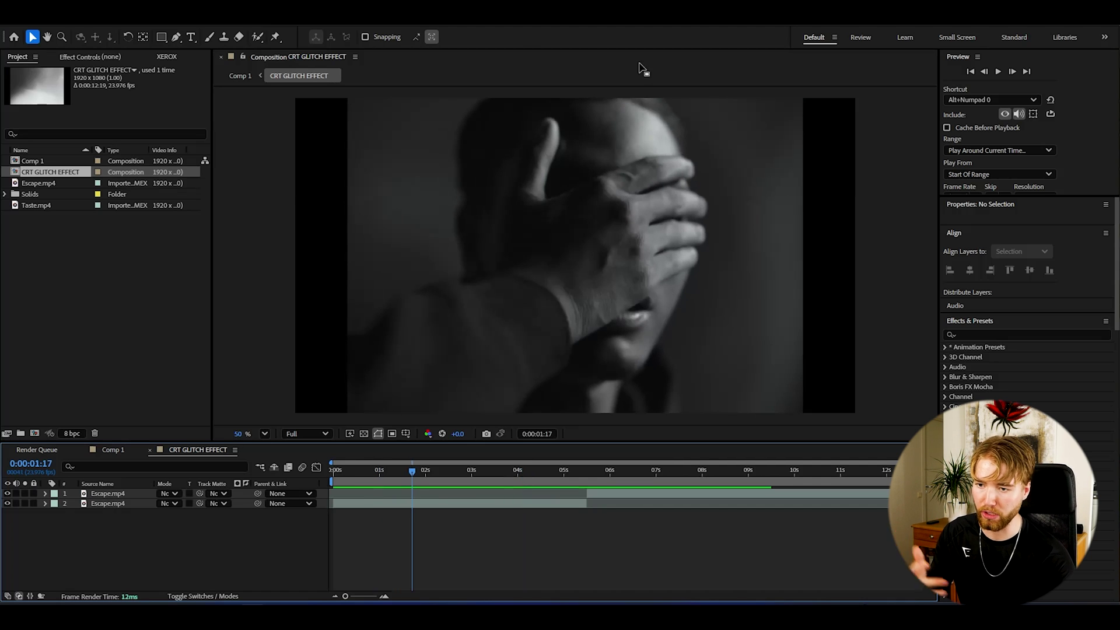
{"action": "left_click", "coordinate": [119, 504]}
{"action": "key", "text": "s"}
{"action": "left_click_drag", "start_coordinate": [179, 514], "coordinate": [510, 542]}
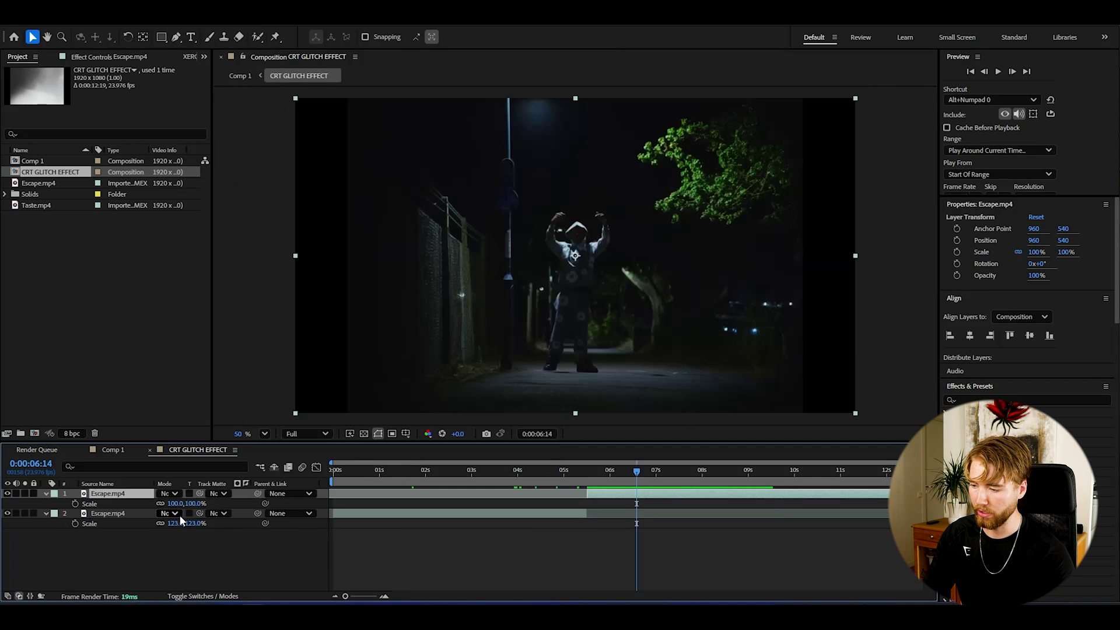
- Set the top Escape.mp4 layer's Scale to 123%, deselect, and return to frame 0
{"action": "left_click", "coordinate": [172, 531]}
{"action": "key", "text": "Return"}
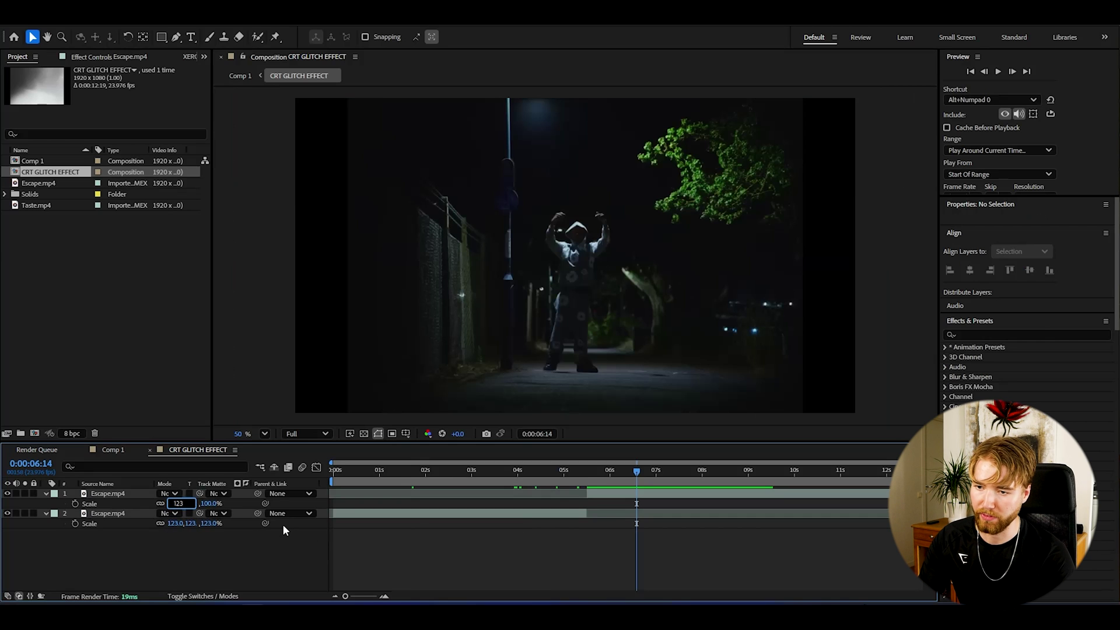
{"action": "left_click", "coordinate": [69, 491]}
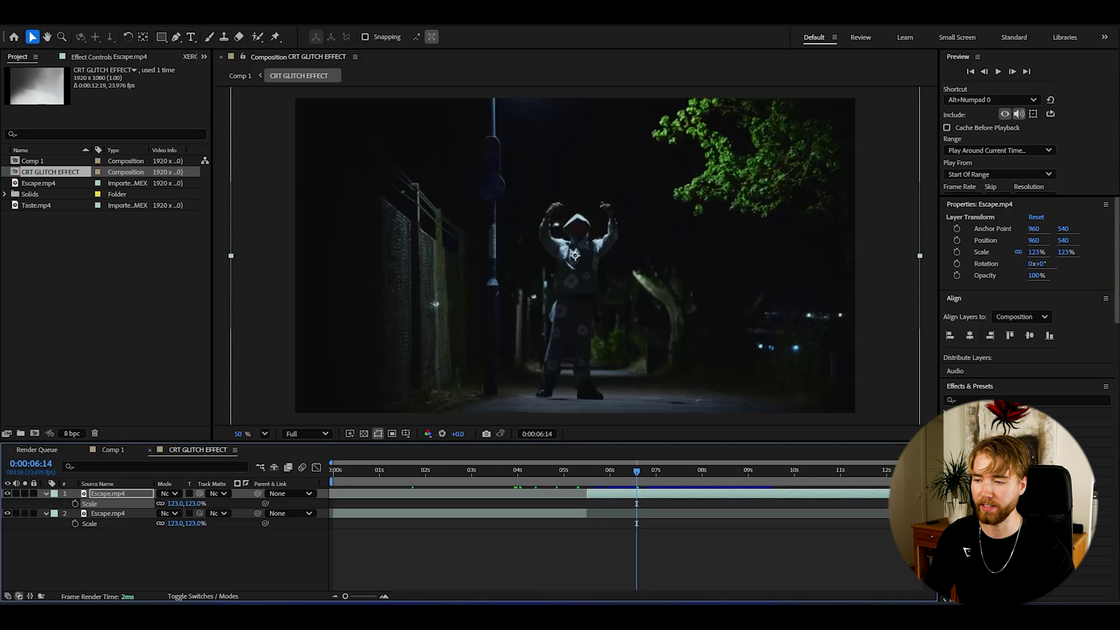
{"action": "left_click", "coordinate": [249, 549]}
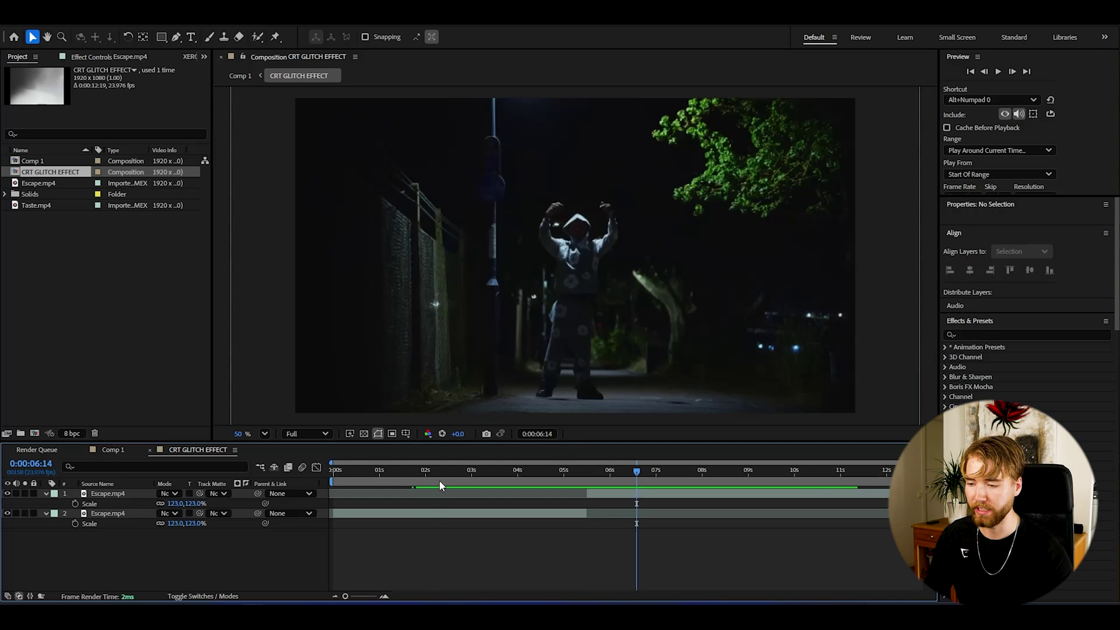
{"action": "key", "text": "Home"}
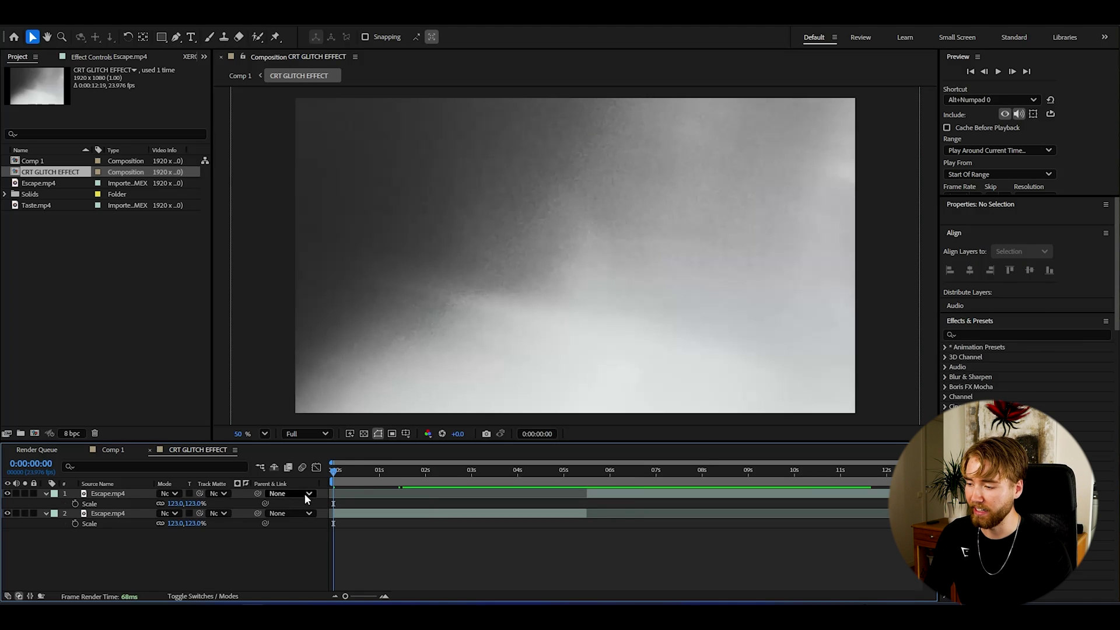
{"action": "left_click_drag", "start_coordinate": [381, 481], "coordinate": [332, 475]}
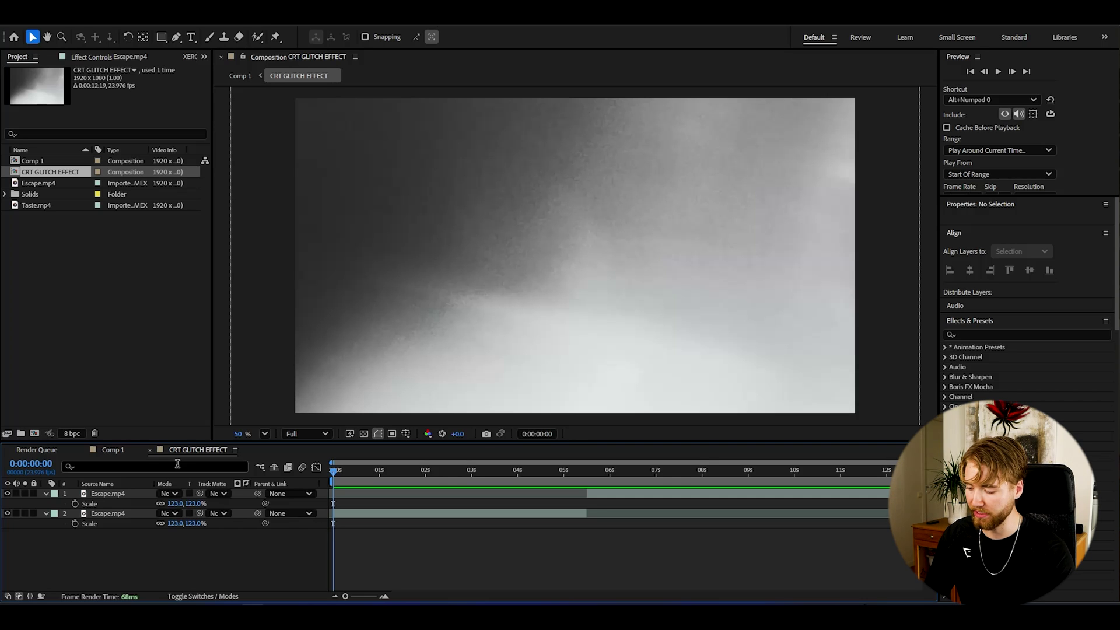
- Create Adjustment Layer 6 above both Escape.mp4 layers with Ctrl+Alt+Y
{"action": "key", "text": "ctrl+alt+y"}
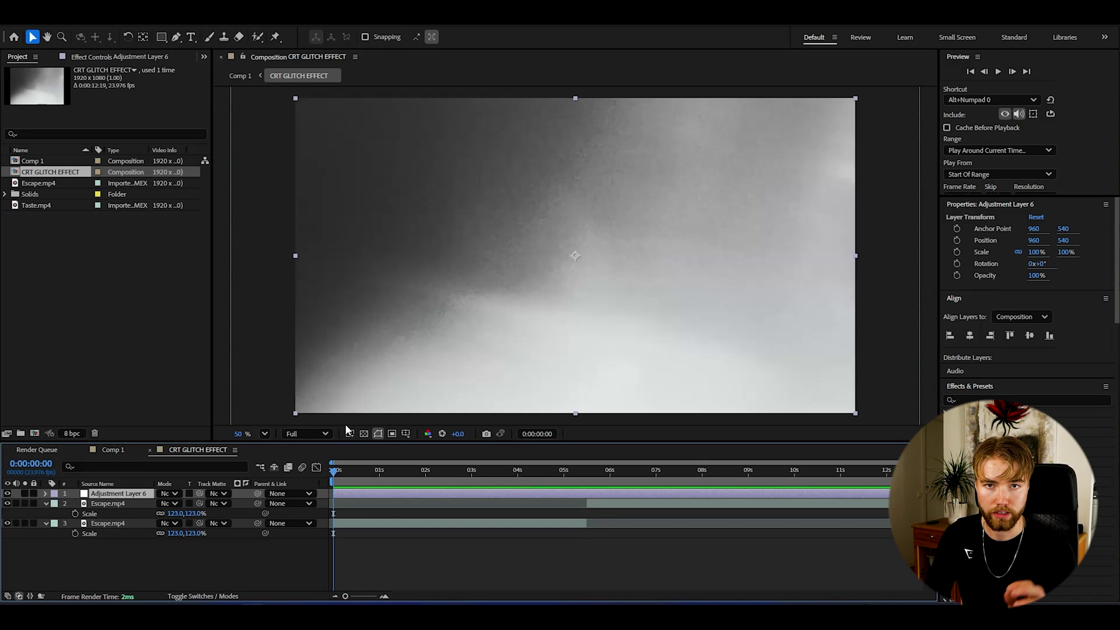
- Apply the Signal effect and uncheck Tape Errors under Luma modulation
{"action": "key", "text": "ctrl+alt+shift+e"}
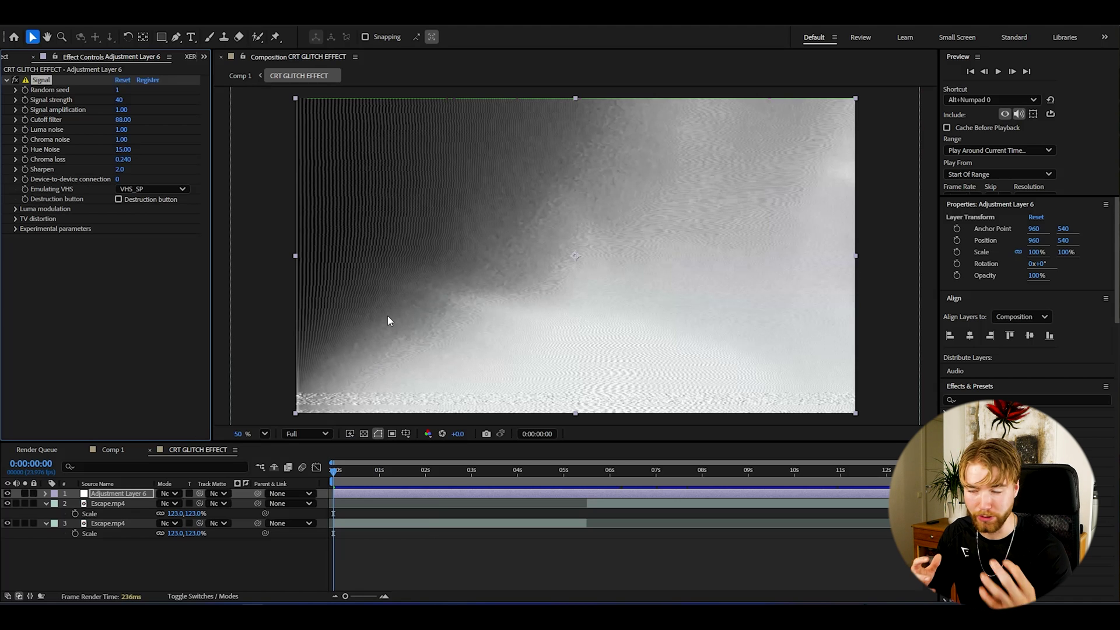
{"action": "mouse_move", "coordinate": [450, 470]}
{"action": "left_mouse_down"}
{"action": "mouse_move", "coordinate": [482, 473]}
{"action": "mouse_move", "coordinate": [461, 473]}
{"action": "left_mouse_up"}
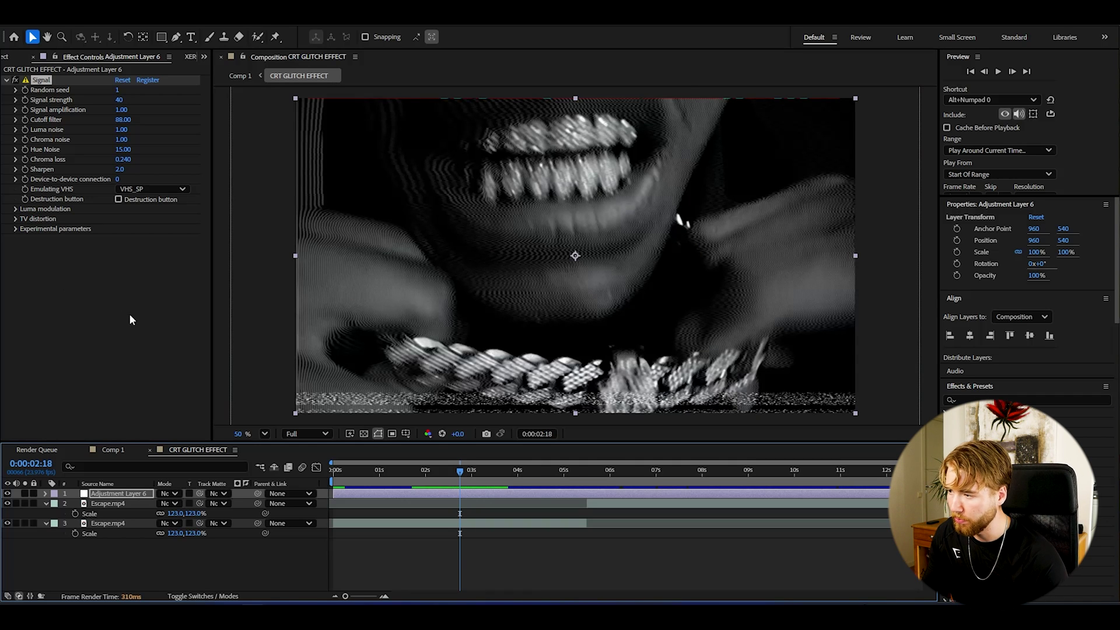
{"action": "left_click", "coordinate": [16, 208]}
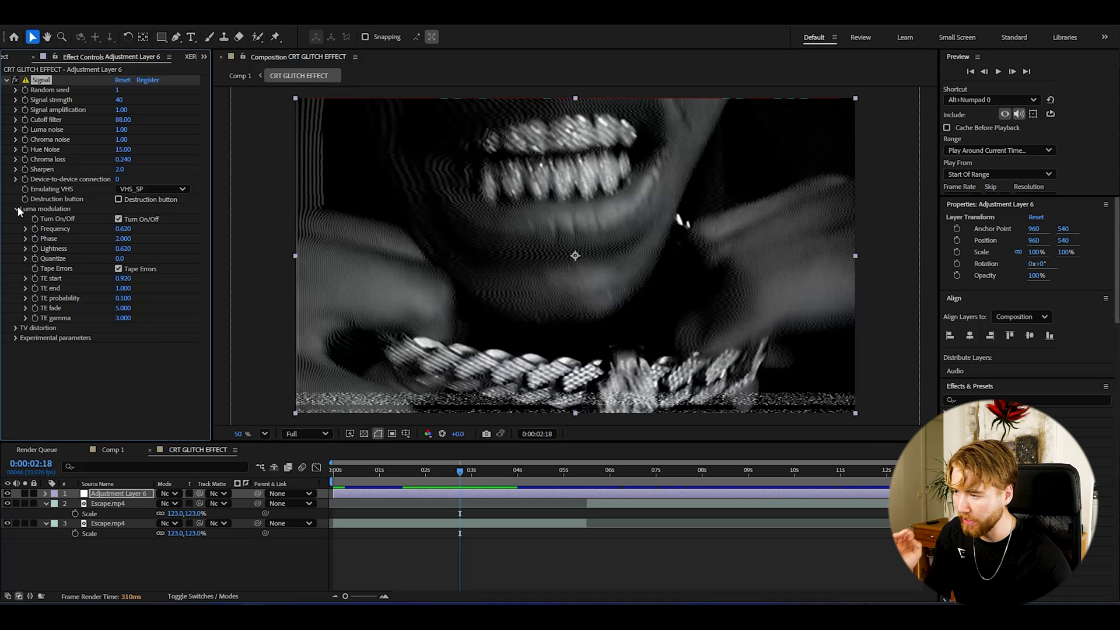
{"action": "left_click", "coordinate": [119, 269]}
{"action": "left_click", "coordinate": [425, 474]}
- Add a Mosaic effect to Adjustment Layer 6
{"action": "left_click_drag", "start_coordinate": [419, 480], "coordinate": [466, 470]}
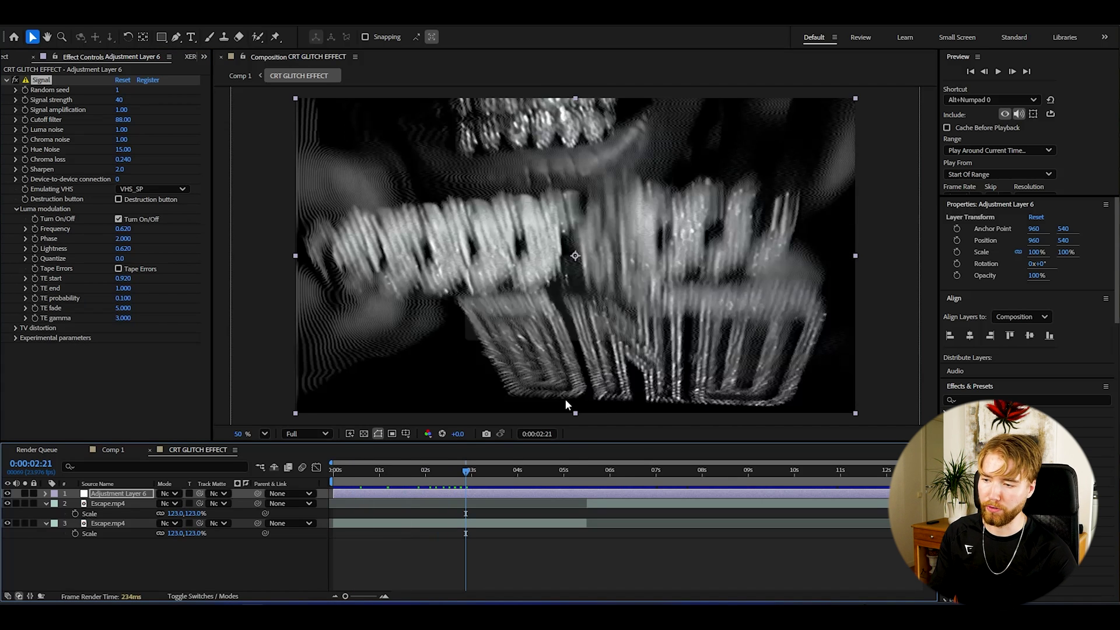
{"action": "left_click", "coordinate": [130, 496]}
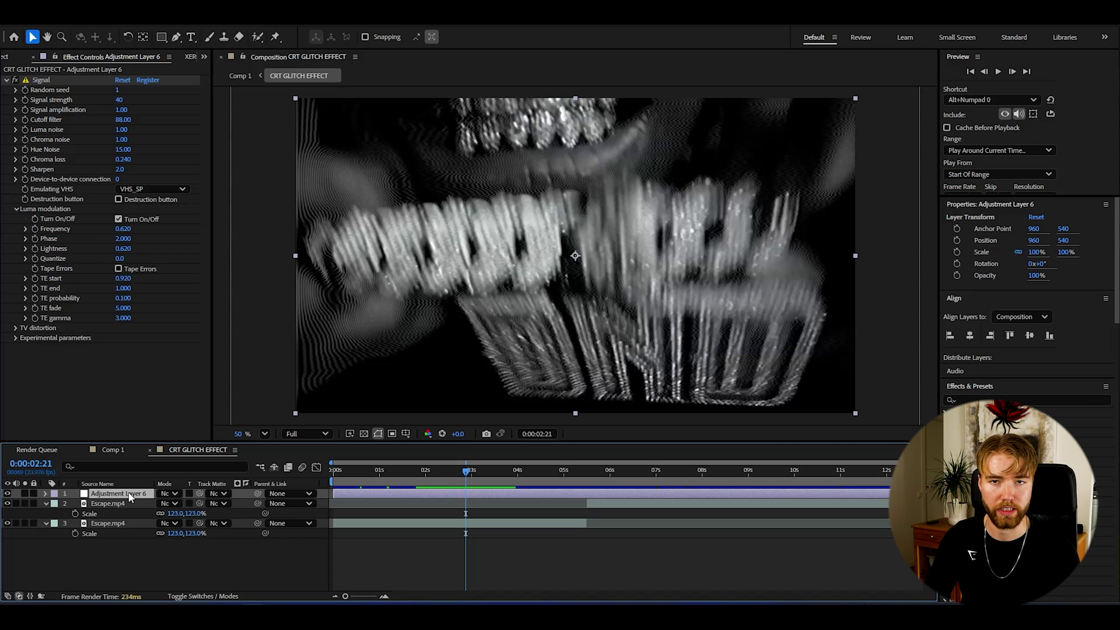
{"action": "key", "text": "ctrl+alt+shift+e"}
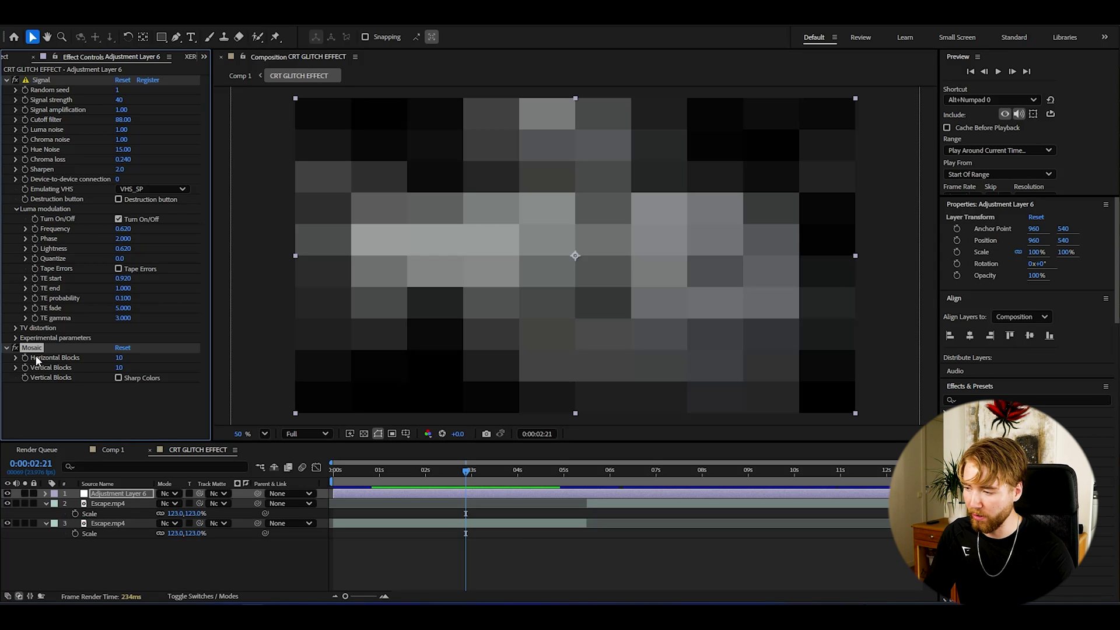
- Set Mosaic Horizontal and Vertical Blocks to 350, then add the Grid effect at default size
{"action": "left_click", "coordinate": [119, 358]}
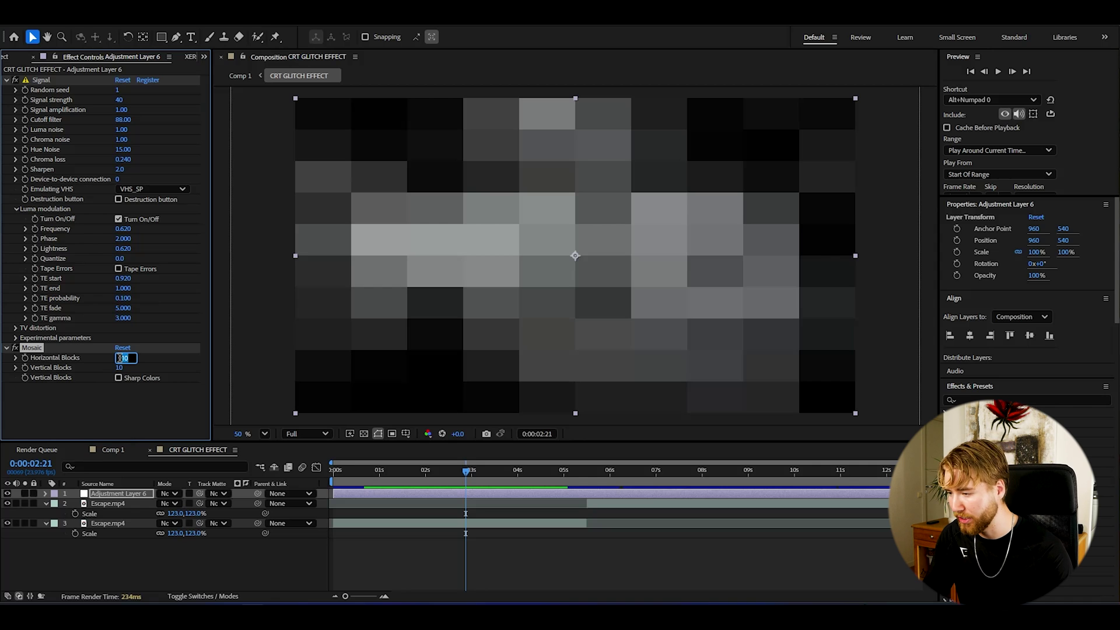
{"action": "type", "text": "350"}
{"action": "key", "text": "Tab"}
{"action": "type", "text": "35"}
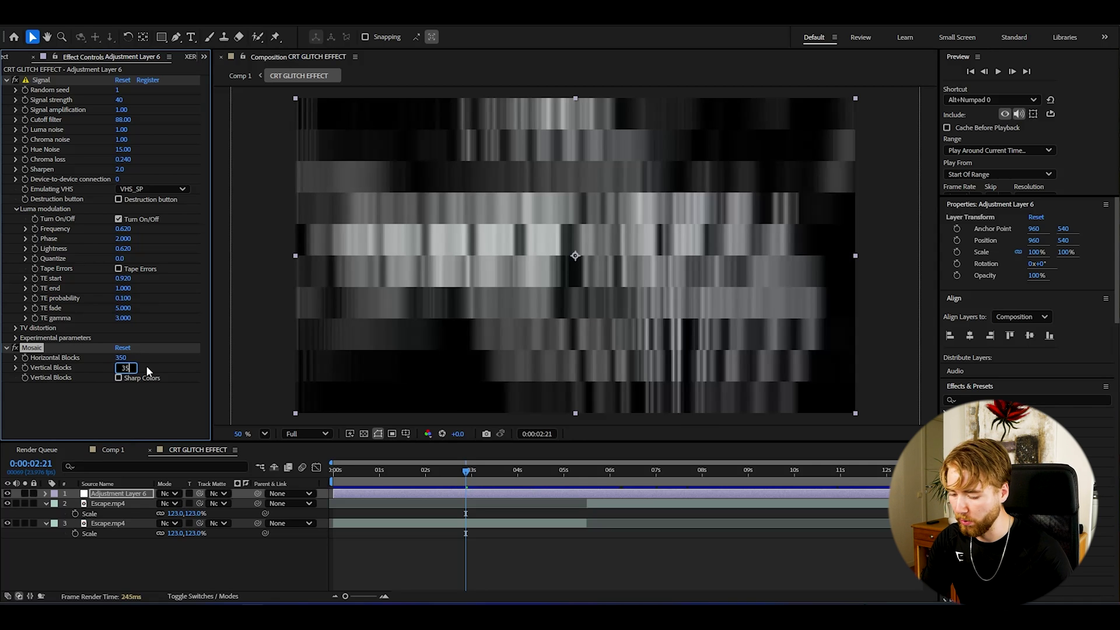
{"action": "type", "text": "0"}
{"action": "key", "text": "Return"}
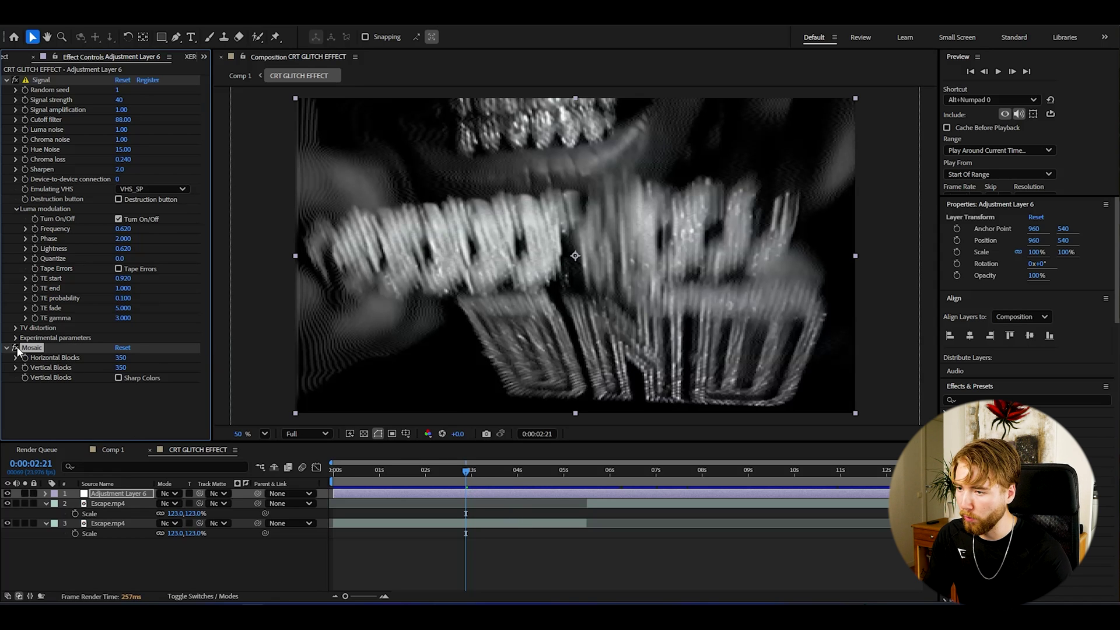
{"action": "key", "text": "period"}
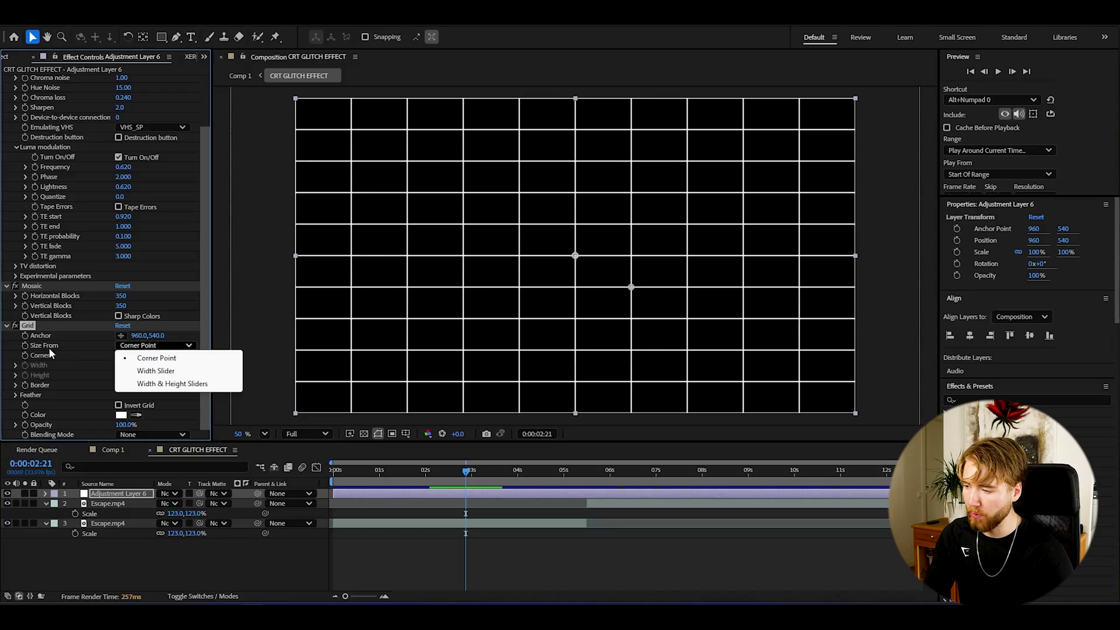
{"action": "left_click", "coordinate": [66, 346]}
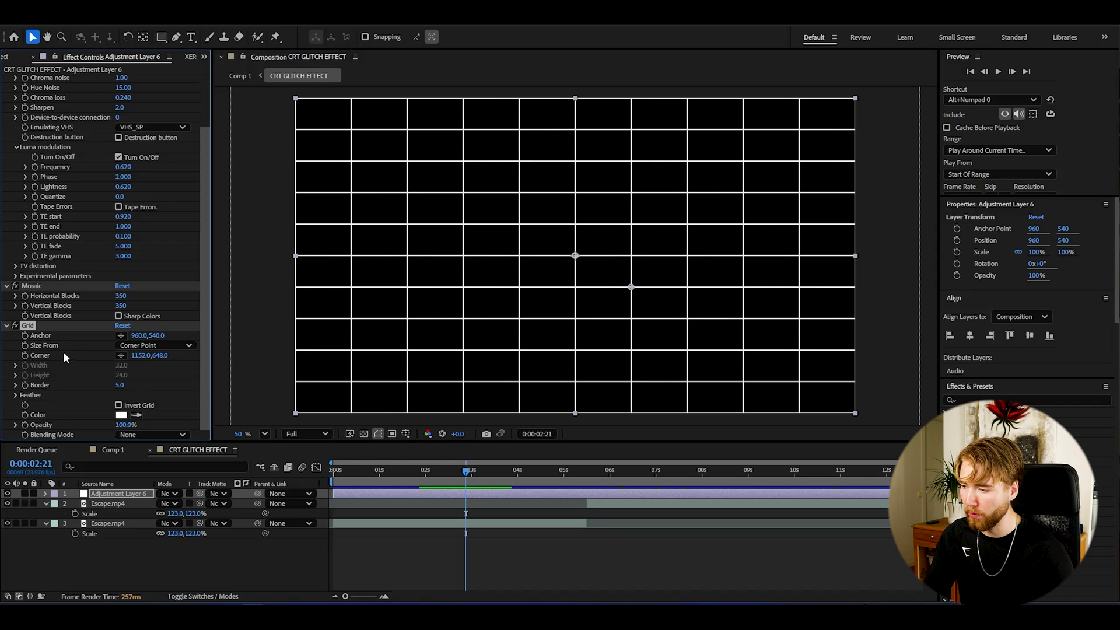
- Size the grid by Width and Height Slider with Width 7 and Height 14
{"action": "left_click", "coordinate": [140, 347]}
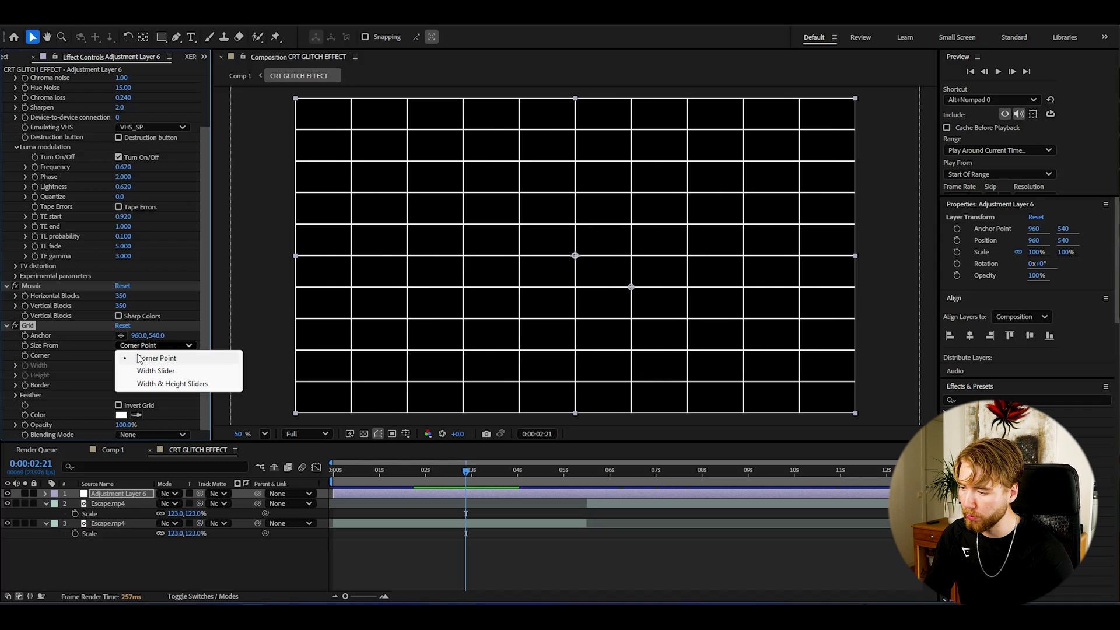
{"action": "left_click", "coordinate": [153, 385]}
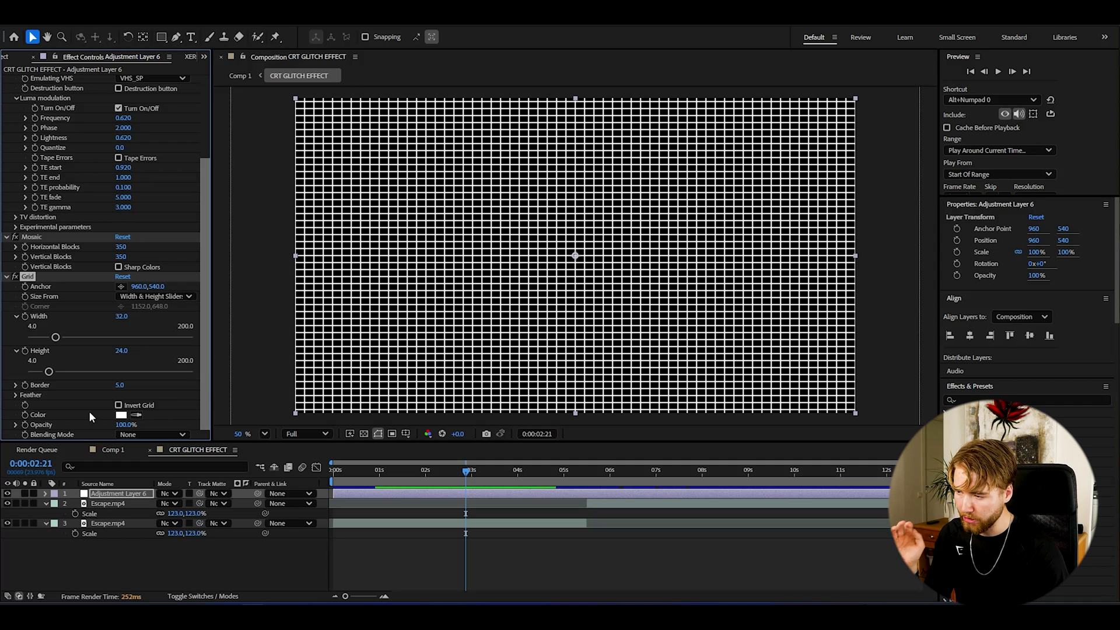
{"action": "left_click", "coordinate": [115, 317]}
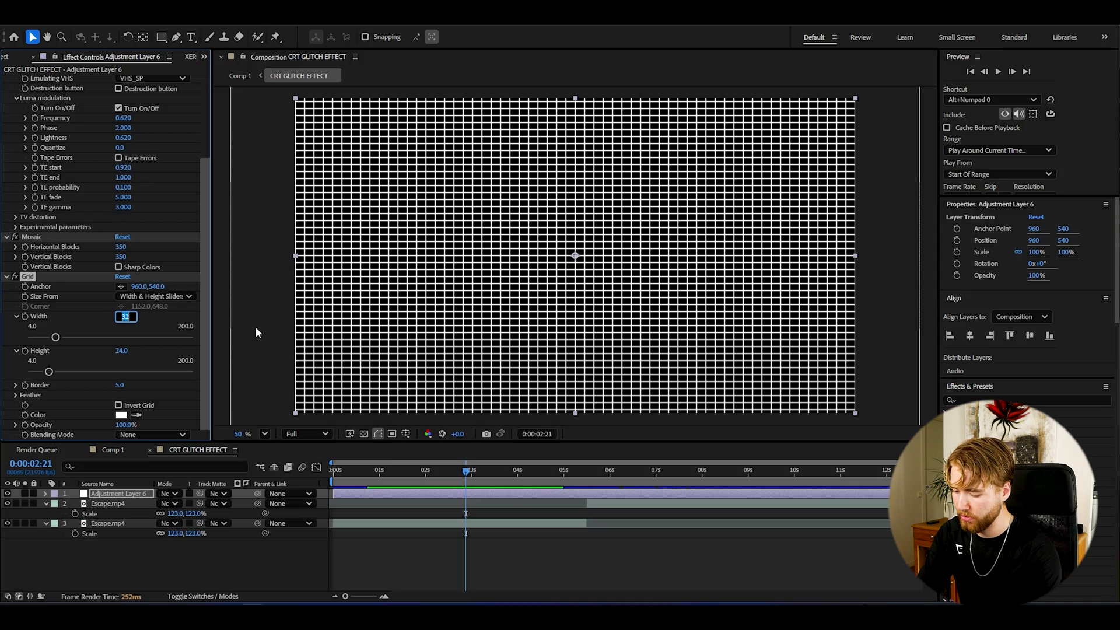
{"action": "type", "text": "7"}
{"action": "key", "text": "Return"}
{"action": "left_click", "coordinate": [125, 351]}
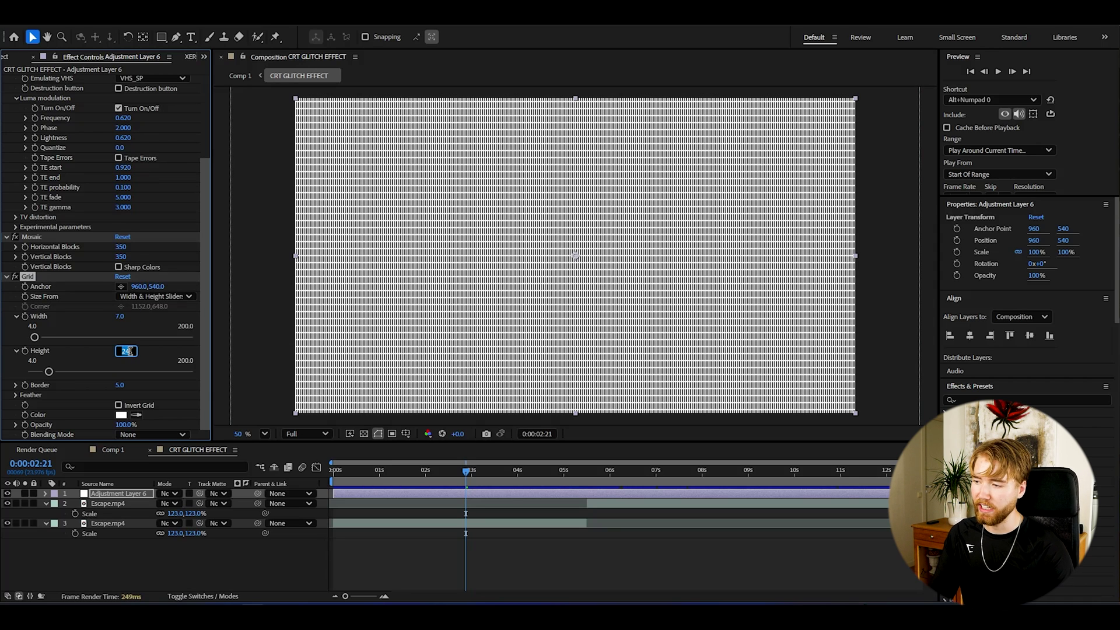
{"action": "type", "text": "14"}
{"action": "key", "text": "Return"}
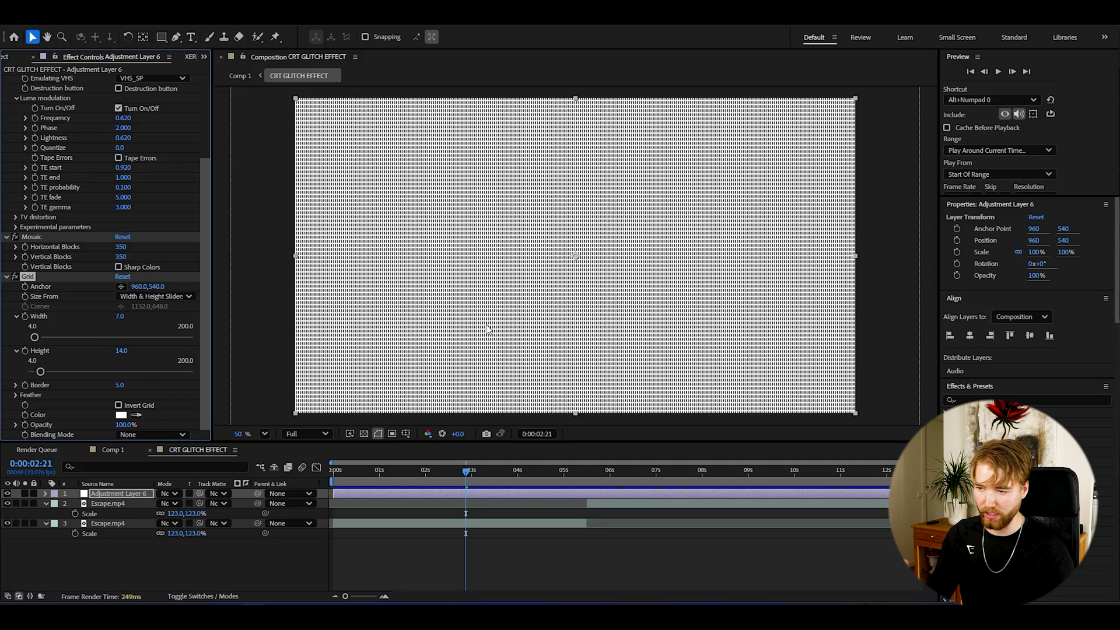
- Reduce the Grid effect's Border from 5 to 4
{"action": "scroll", "coordinate": [456, 299], "scroll_direction": "up", "scroll_amount": 2}
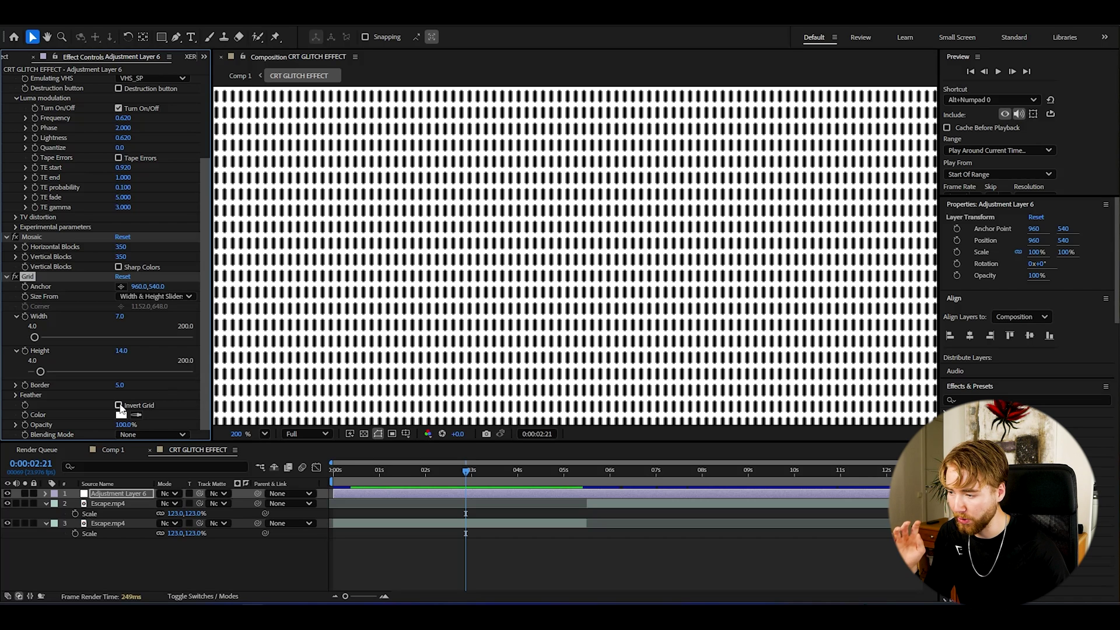
{"action": "scroll", "coordinate": [472, 290], "scroll_direction": "up", "scroll_amount": 3}
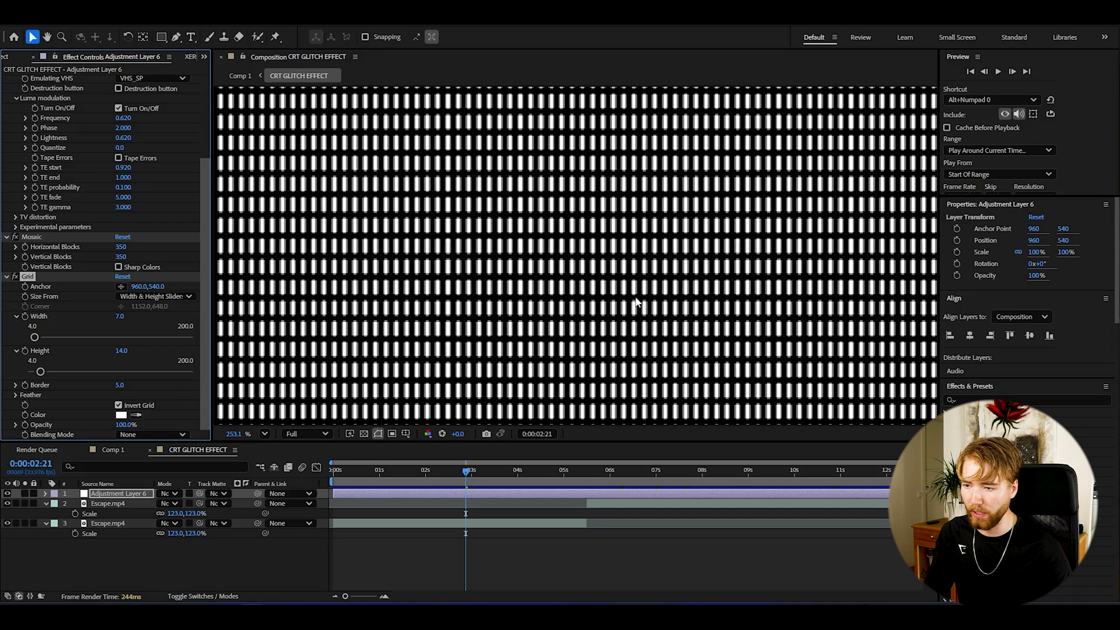
{"action": "scroll", "coordinate": [439, 257], "scroll_direction": "down", "scroll_amount": 6}
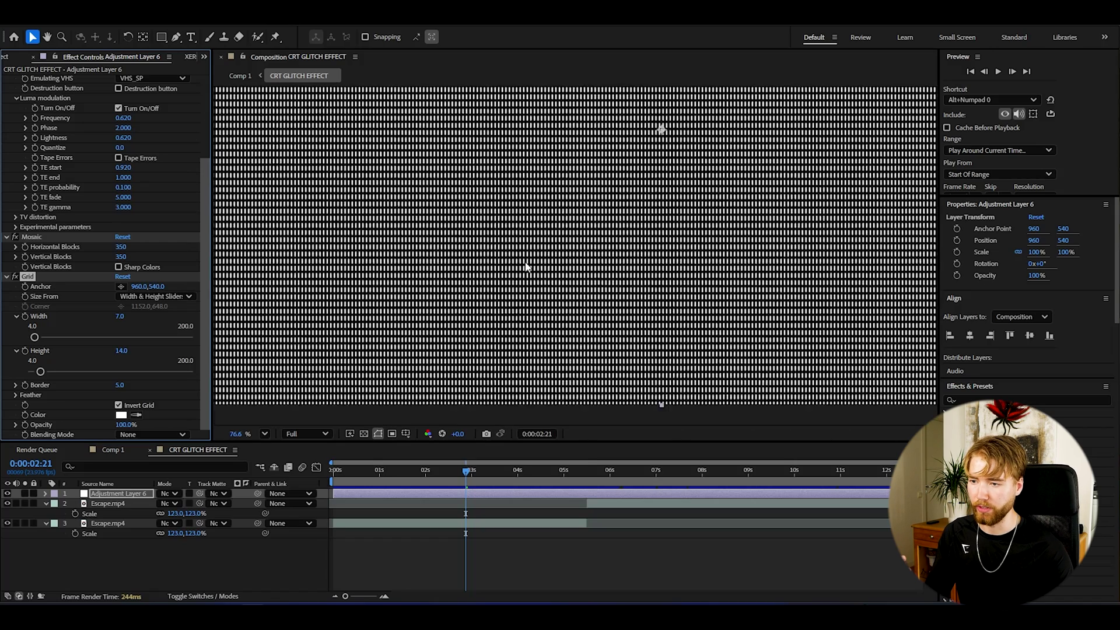
{"action": "left_click", "coordinate": [122, 385]}
{"action": "type", "text": "4"}
{"action": "key", "text": "Return"}
{"action": "scroll", "coordinate": [509, 269], "scroll_direction": "up", "scroll_amount": 5}
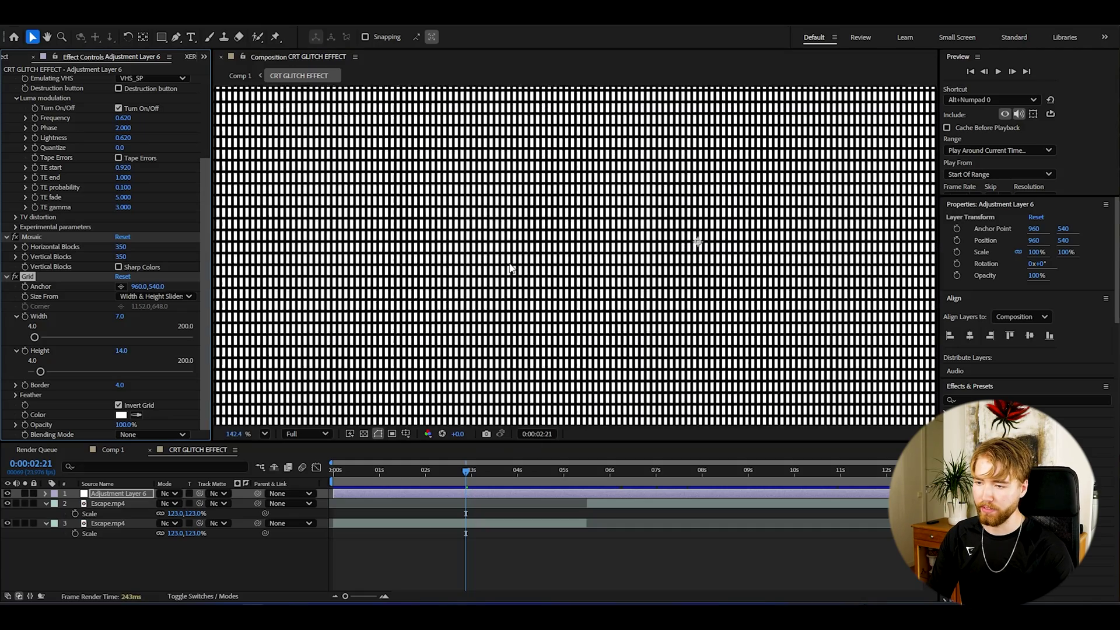
{"action": "scroll", "coordinate": [555, 305], "scroll_direction": "down", "scroll_amount": 5}
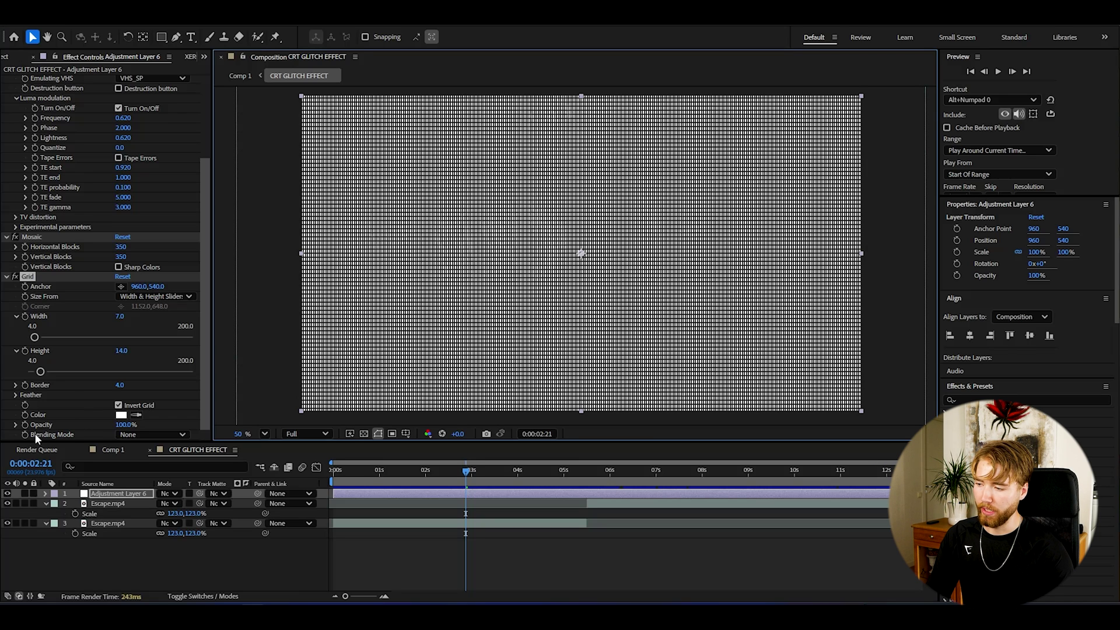
- Set the Grid effect's Blending Mode to Overlay
{"action": "left_click", "coordinate": [134, 436]}
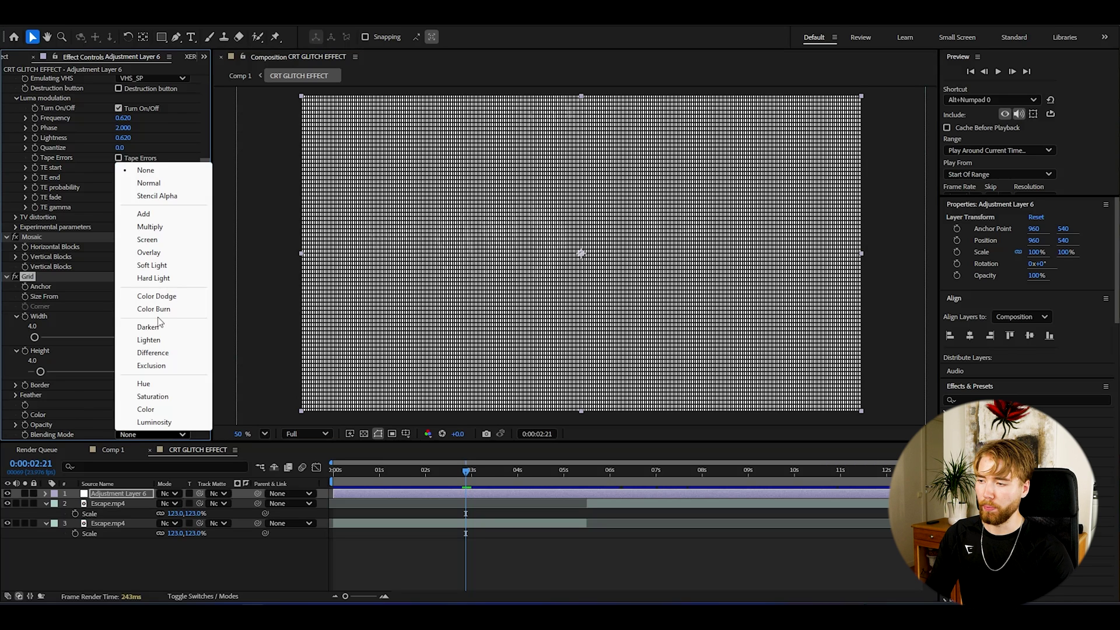
{"action": "left_click", "coordinate": [145, 254]}
{"action": "scroll", "coordinate": [459, 309], "scroll_direction": "up", "scroll_amount": 5}
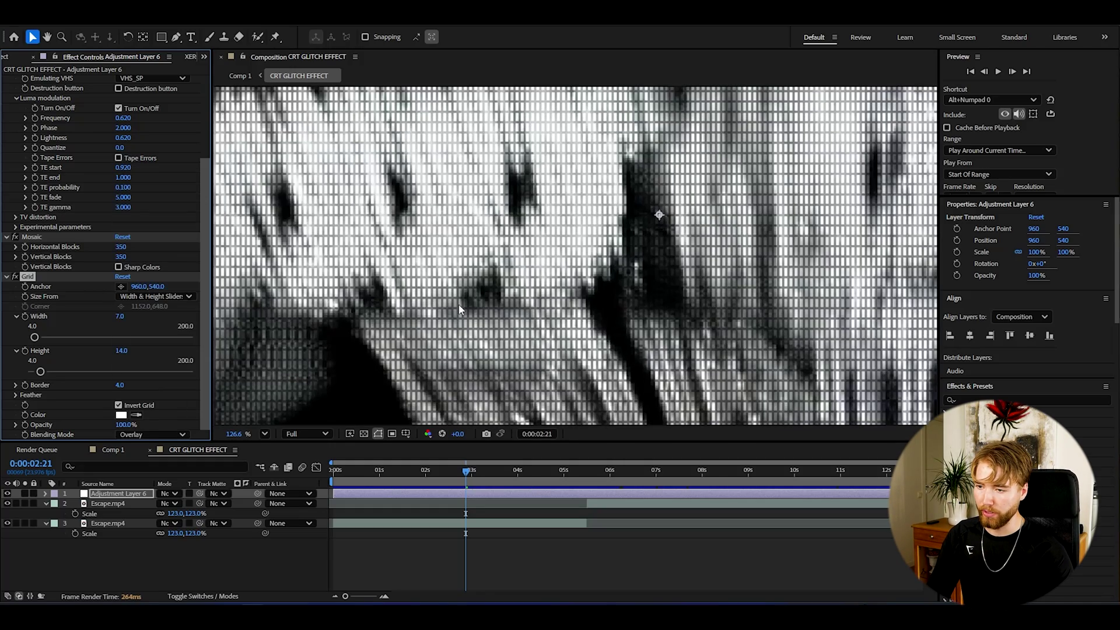
{"action": "scroll", "coordinate": [607, 321], "scroll_direction": "down", "scroll_amount": 3}
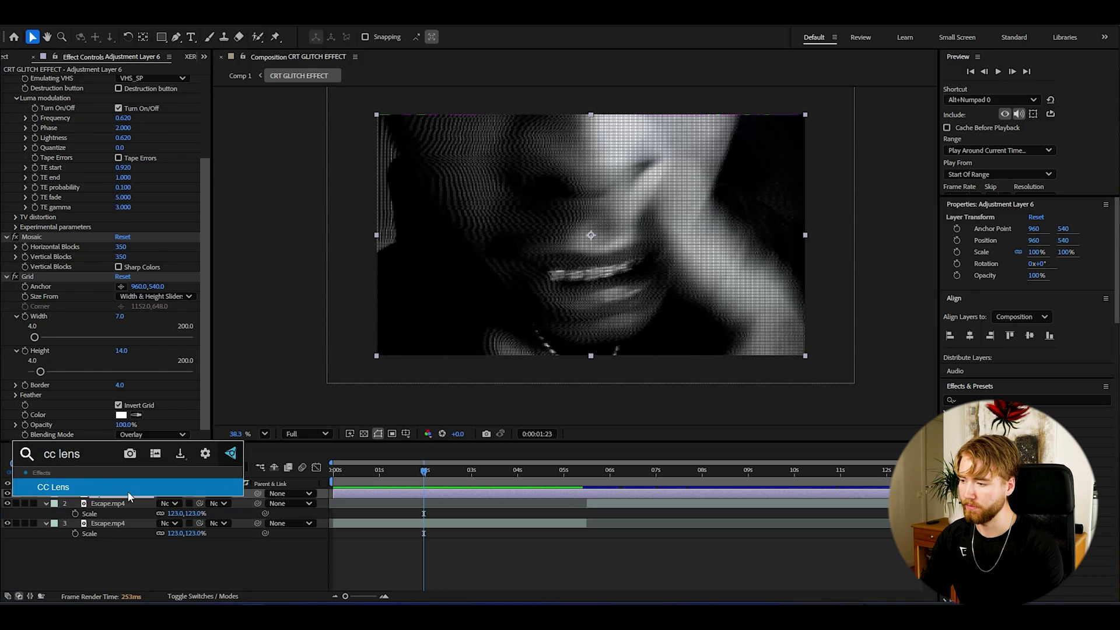
- Apply CC Lens with Size 175 and Convergence -50
{"action": "key", "text": "Return"}
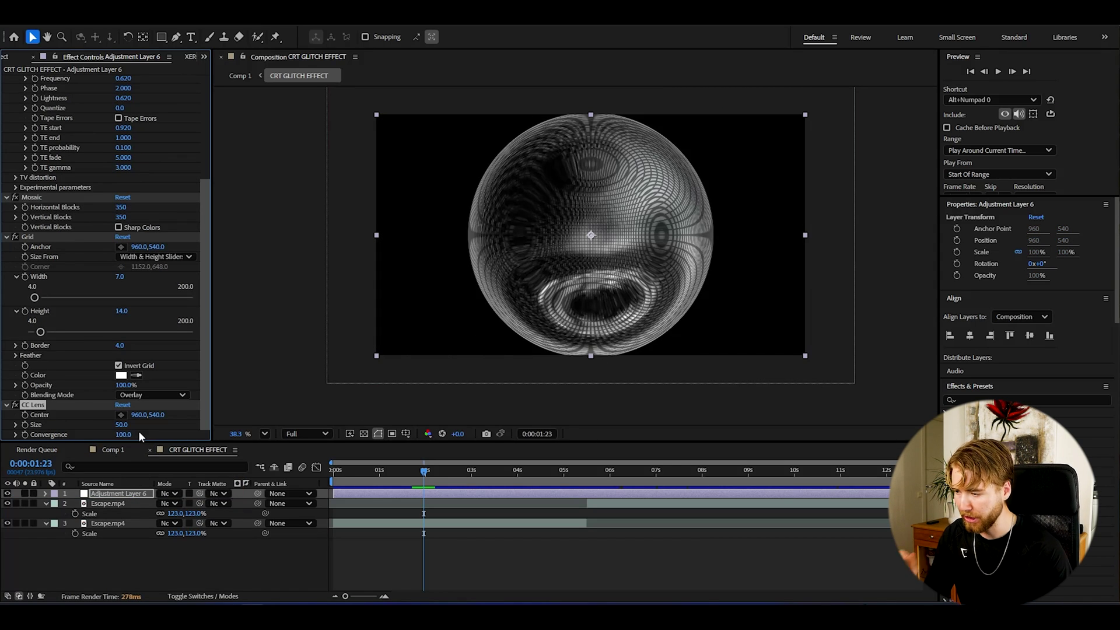
{"action": "left_click_drag", "start_coordinate": [139, 426], "coordinate": [232, 427]}
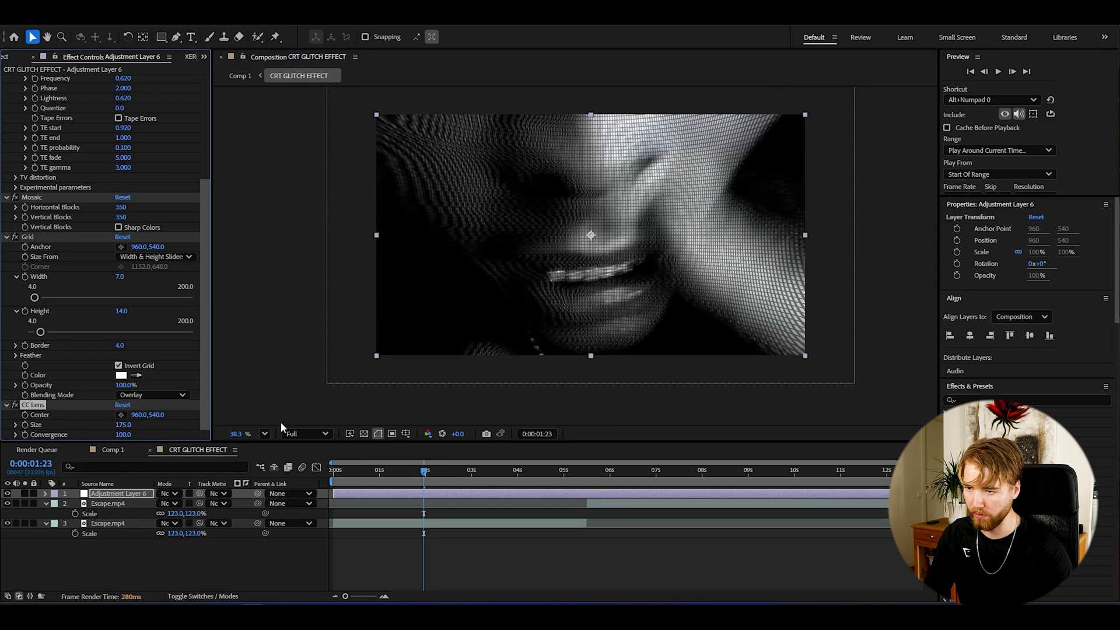
{"action": "left_click_drag", "start_coordinate": [109, 434], "coordinate": [46, 444]}
- Save the project, then add a Transform effect to Adjustment Layer 6
{"action": "left_click", "coordinate": [290, 312]}
{"action": "key", "text": "ctrl+s"}
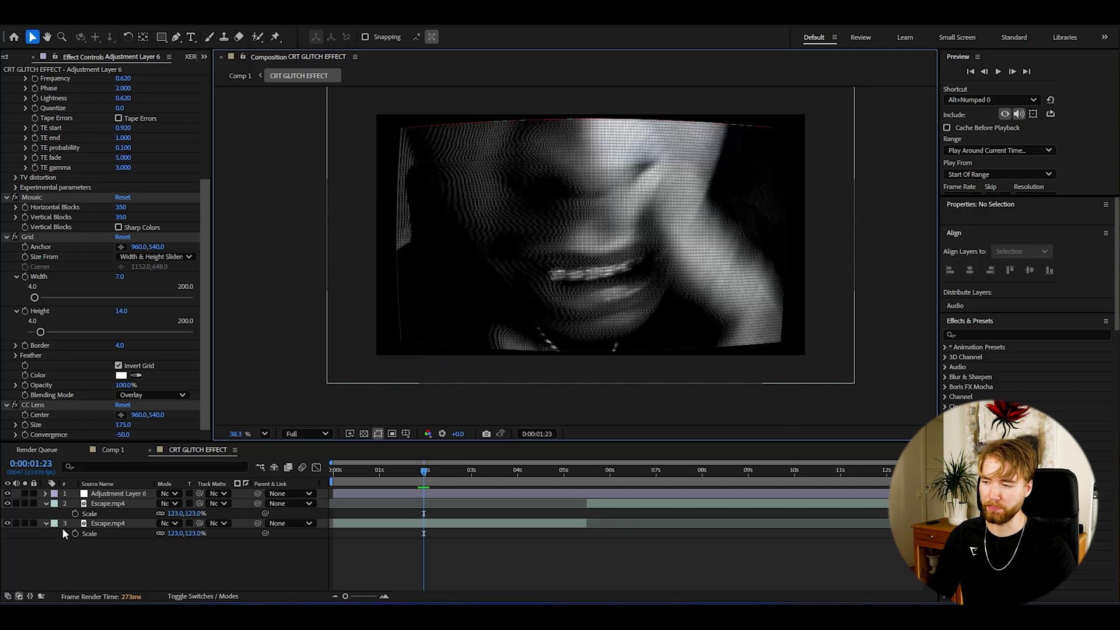
{"action": "left_click", "coordinate": [105, 494]}
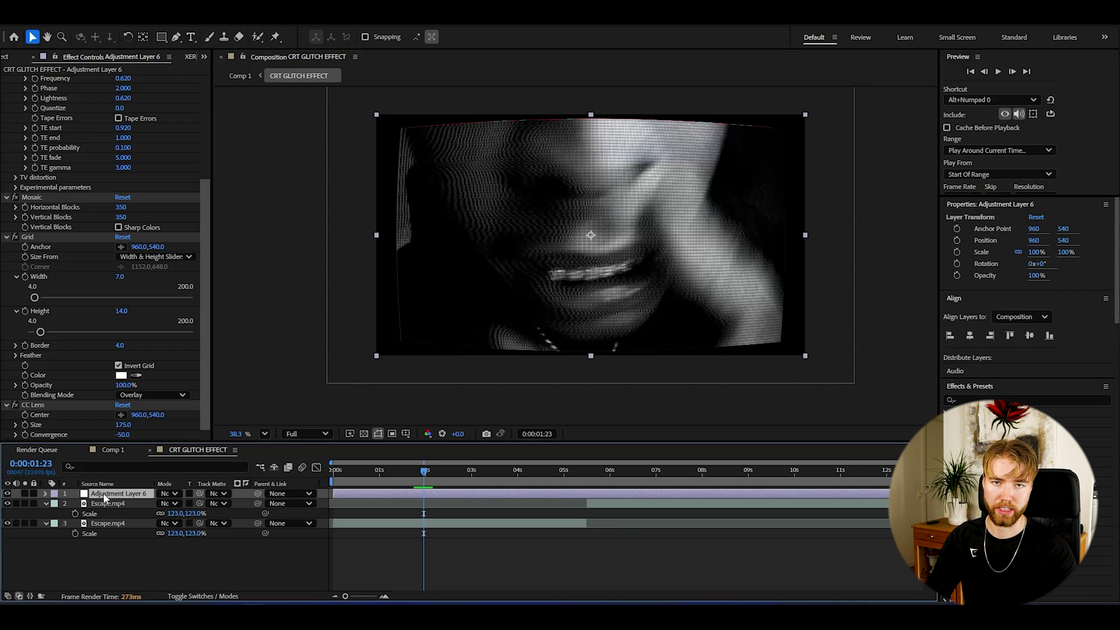
{"action": "key", "text": "ctrl+space"}
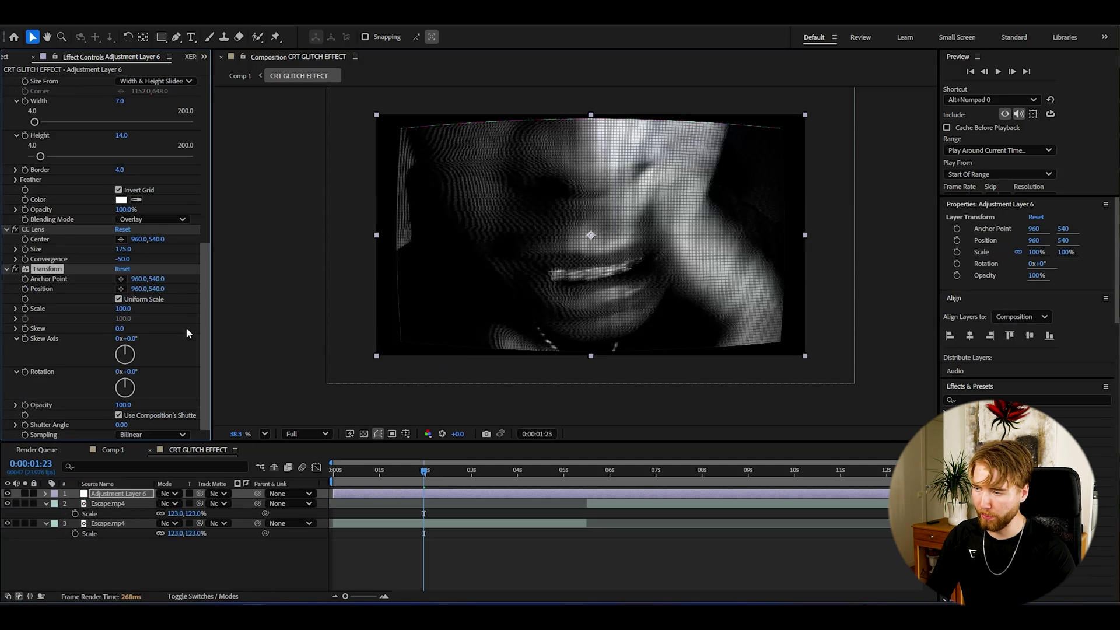
- Set the Transform effect's Scale to 115 so the curved image fills the frame
{"action": "left_click_drag", "start_coordinate": [127, 310], "coordinate": [410, 286]}
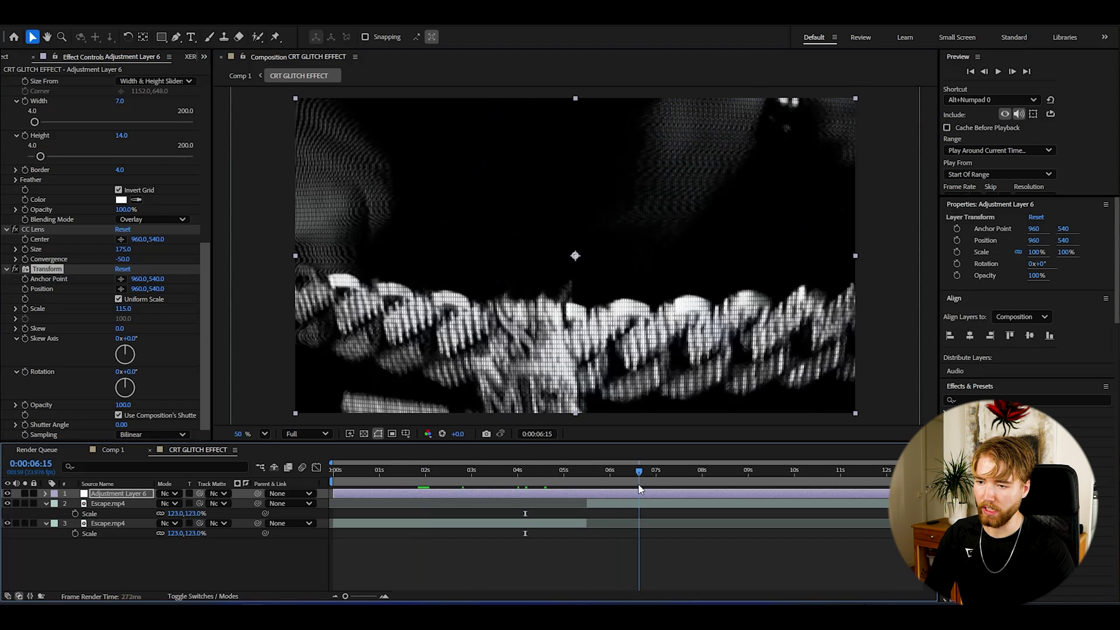
{"action": "left_click_drag", "start_coordinate": [458, 471], "coordinate": [468, 479]}
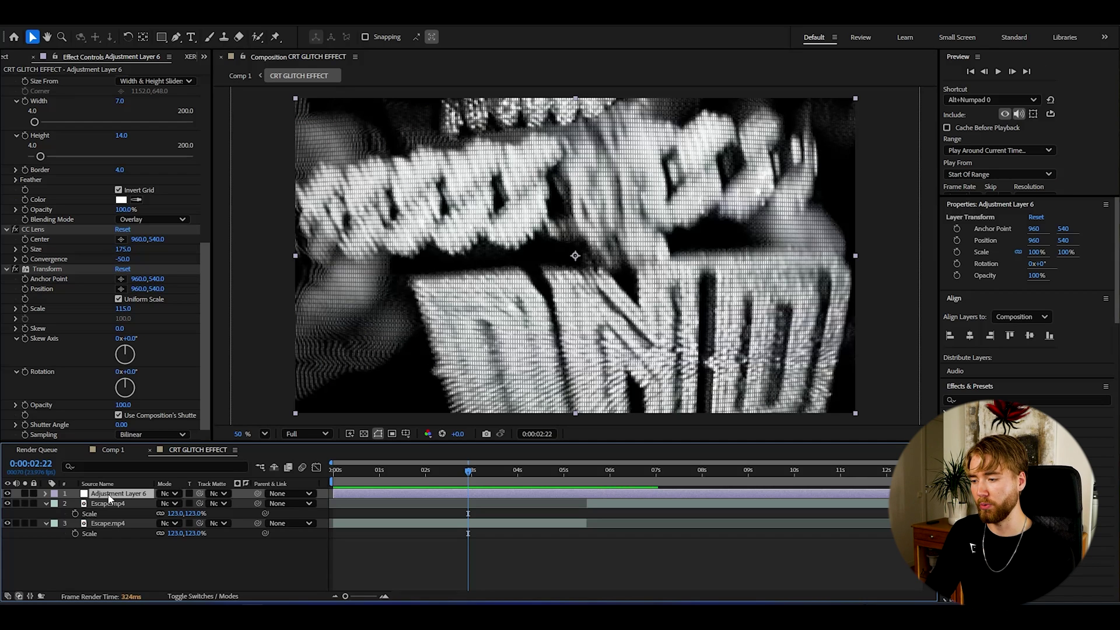
- Apply Motion Tile from a 'motio' search and move it above Transform
{"action": "key", "text": "ctrl+space"}
{"action": "type", "text": "motio"}
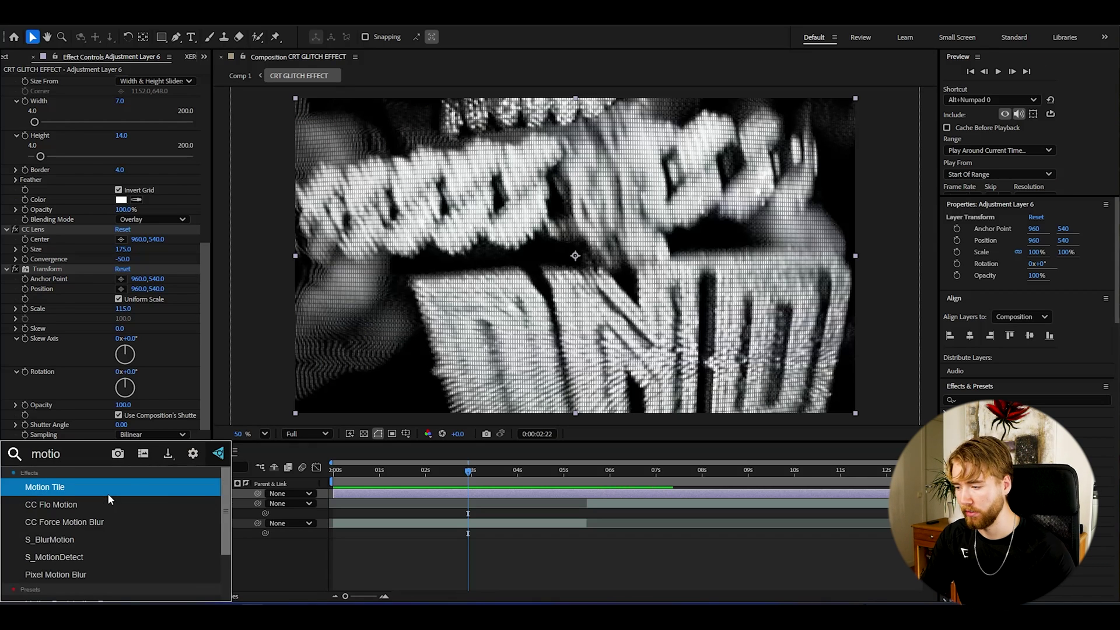
{"action": "left_click", "coordinate": [107, 493]}
{"action": "left_click_drag", "start_coordinate": [45, 337], "coordinate": [61, 153]}
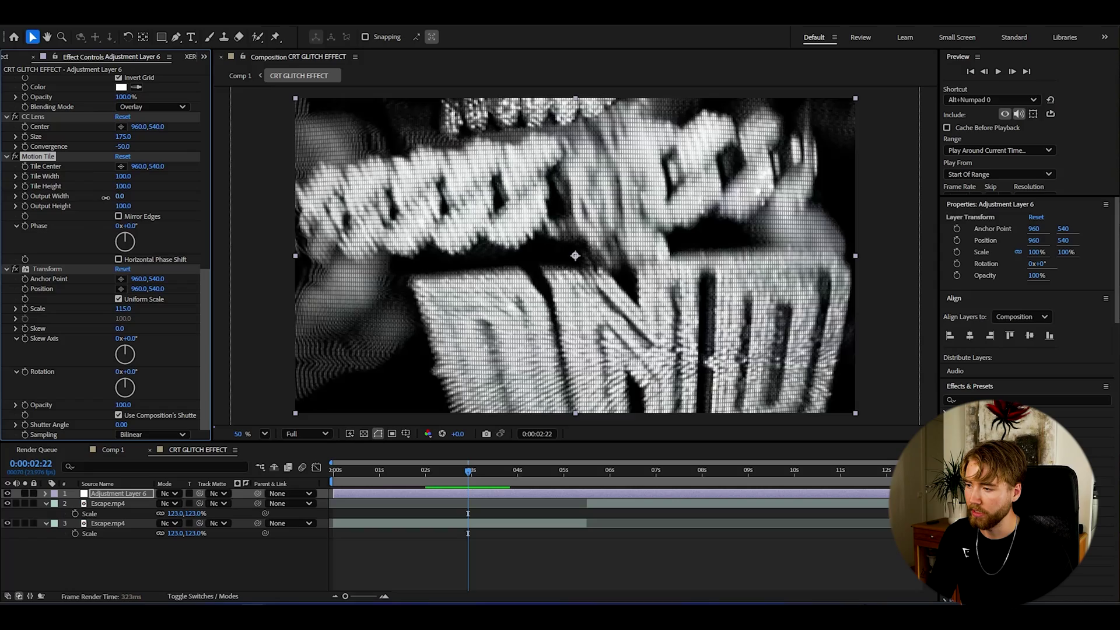
- Raise Motion Tile's Output Width to 30, then to 33, leaving dark bars at the sides
{"action": "left_click_drag", "start_coordinate": [106, 198], "coordinate": [132, 200]}
{"action": "left_click_drag", "start_coordinate": [468, 471], "coordinate": [522, 486]}
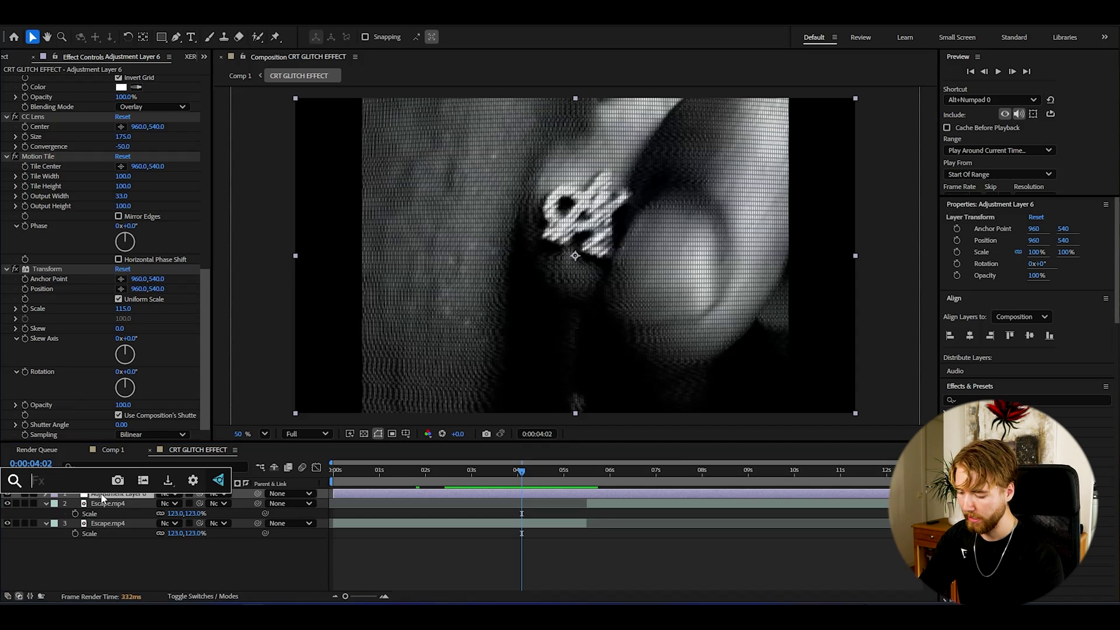
- Apply S_Flicker from a 'fli' FX Console search, keep Amplitude 0.5, and preview the flicker
{"action": "key", "text": "ctrl+space"}
{"action": "type", "text": "fli"}
{"action": "key", "text": "Return"}
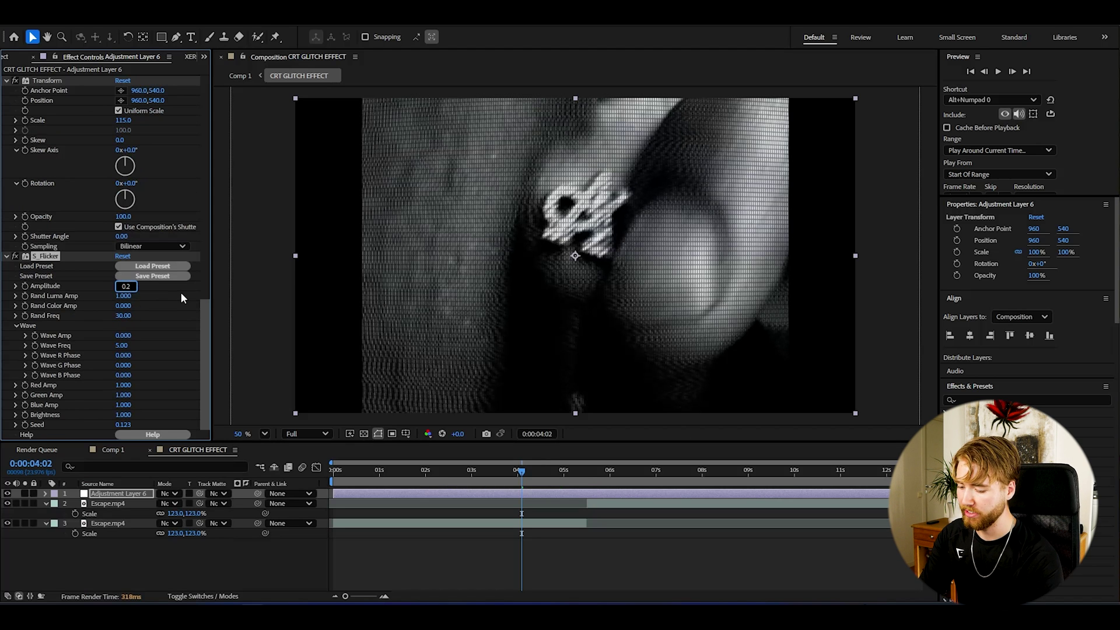
{"action": "key", "text": "Escape"}
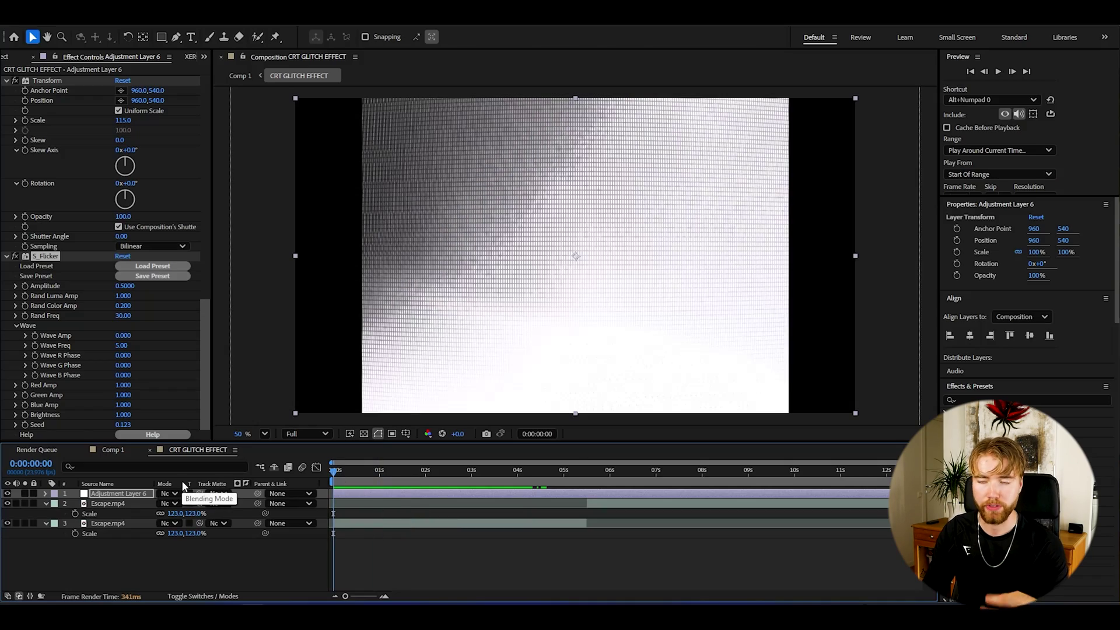
{"action": "key", "text": "space"}
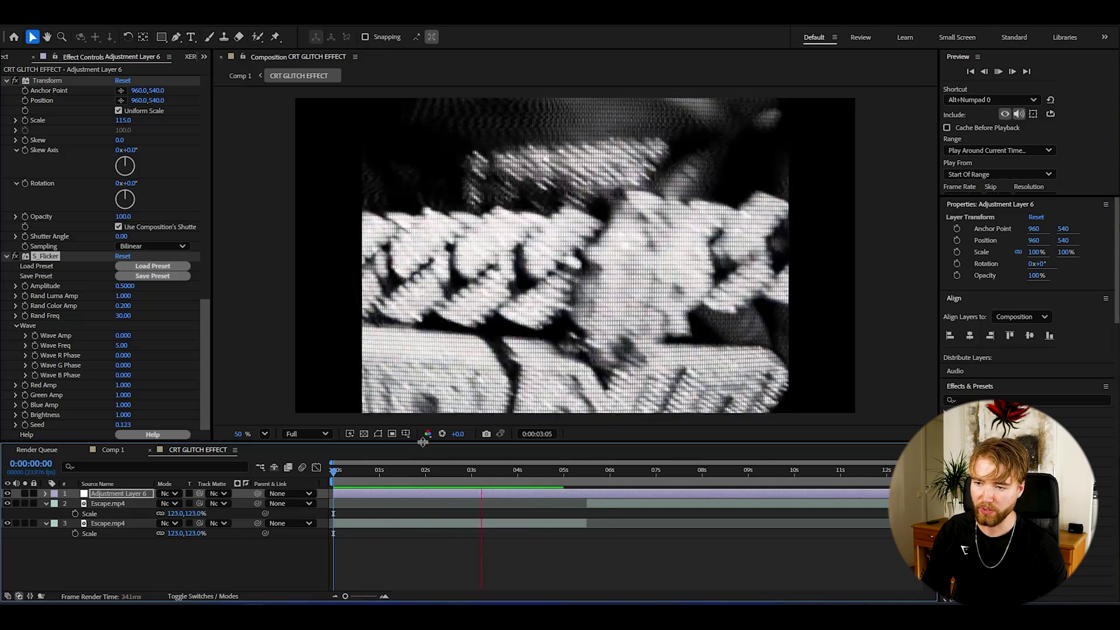
{"action": "key", "text": "ctrl+space"}
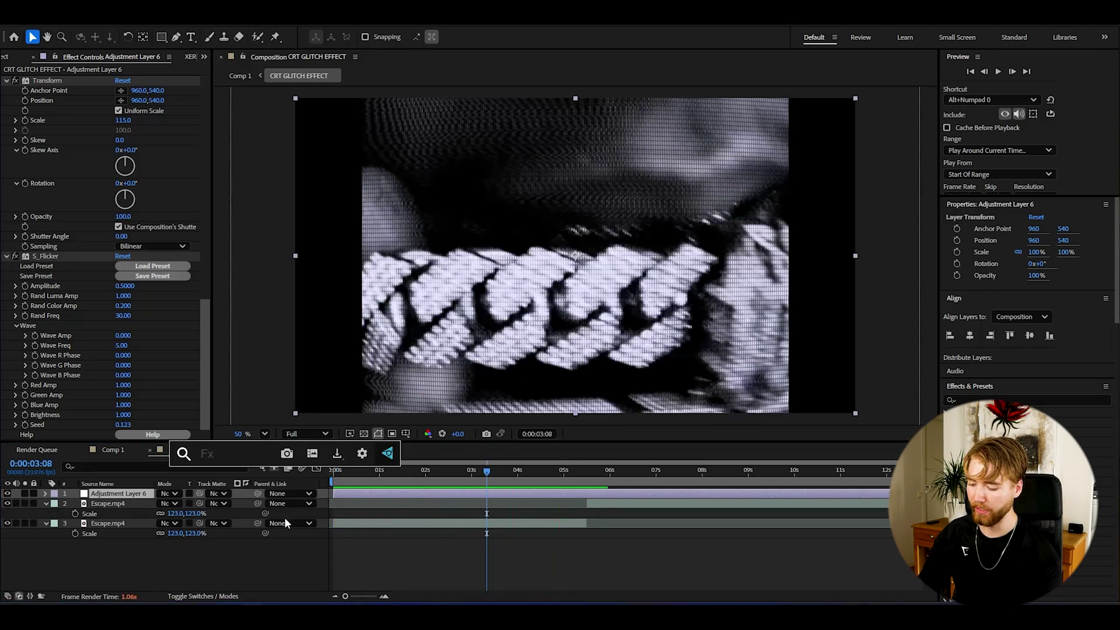
- Apply Curves, then lift a highlight point and pull a shadow point down into an S-curve
{"action": "type", "text": "cur"}
{"action": "key", "text": "Return"}
{"action": "left_click_drag", "start_coordinate": [134, 295], "coordinate": [128, 291]}
{"action": "left_click", "coordinate": [60, 362]}
{"action": "left_click_drag", "start_coordinate": [61, 363], "coordinate": [65, 369]}
{"action": "left_click_drag", "start_coordinate": [131, 295], "coordinate": [126, 292]}
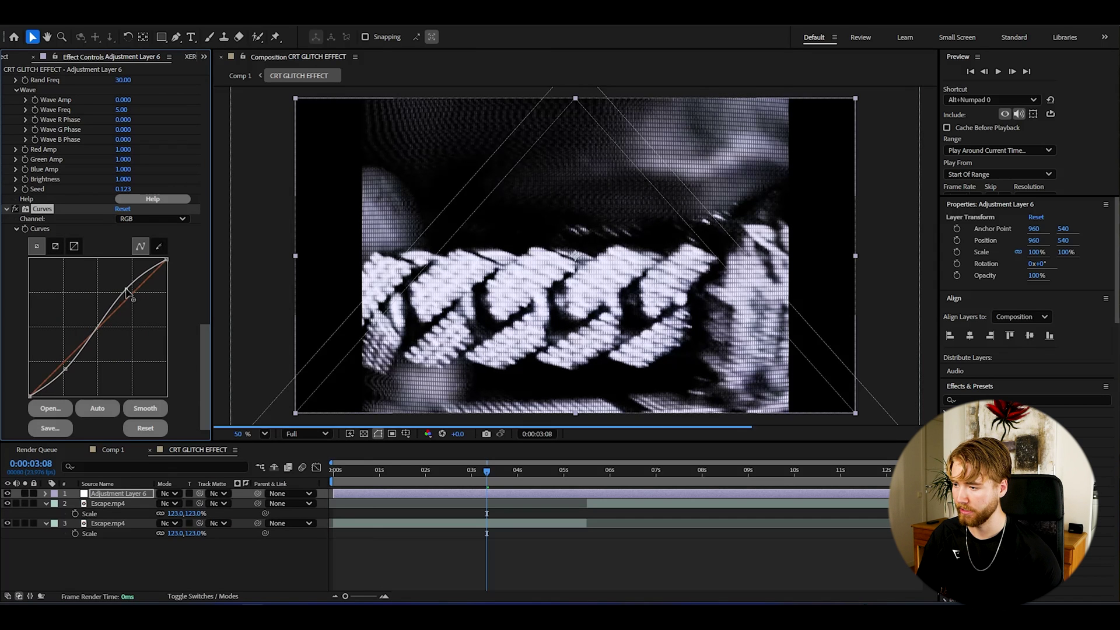
{"action": "left_click_drag", "start_coordinate": [66, 369], "coordinate": [67, 374]}
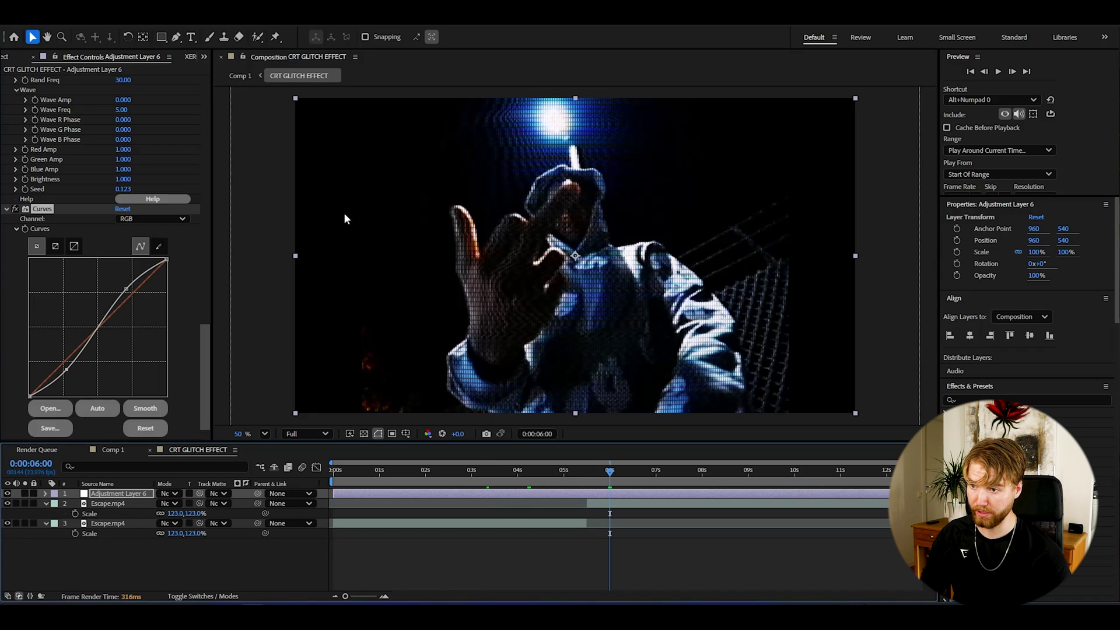
- Apply Hue/Saturation from a 'hue' FX Console search, placing it below Curves
{"action": "key", "text": "ctrl+space"}
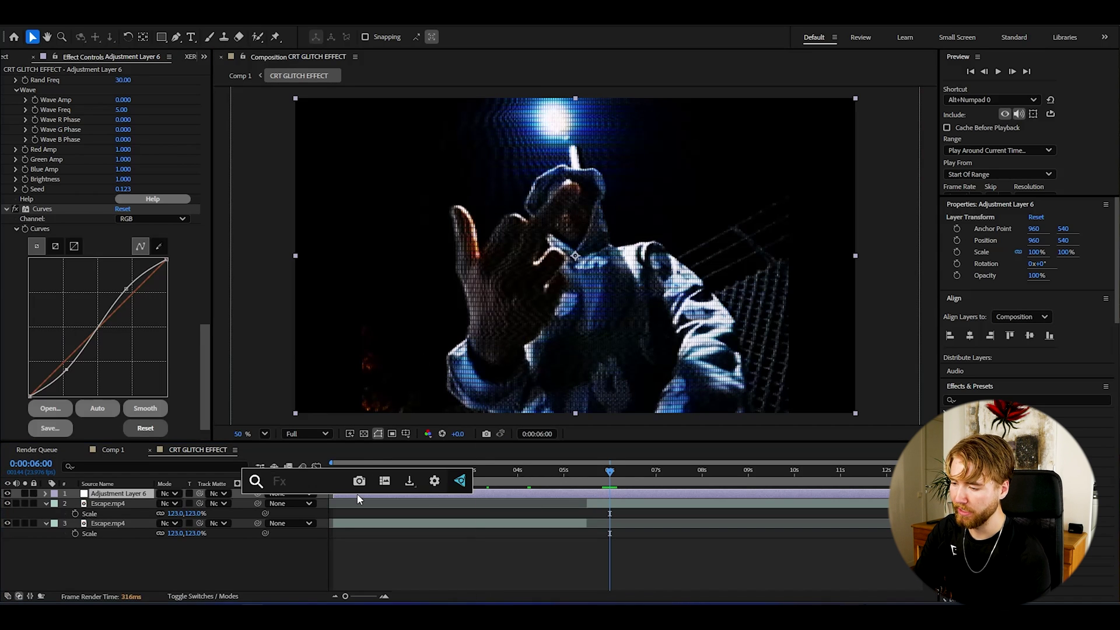
{"action": "type", "text": "hue"}
{"action": "key", "text": "Return"}
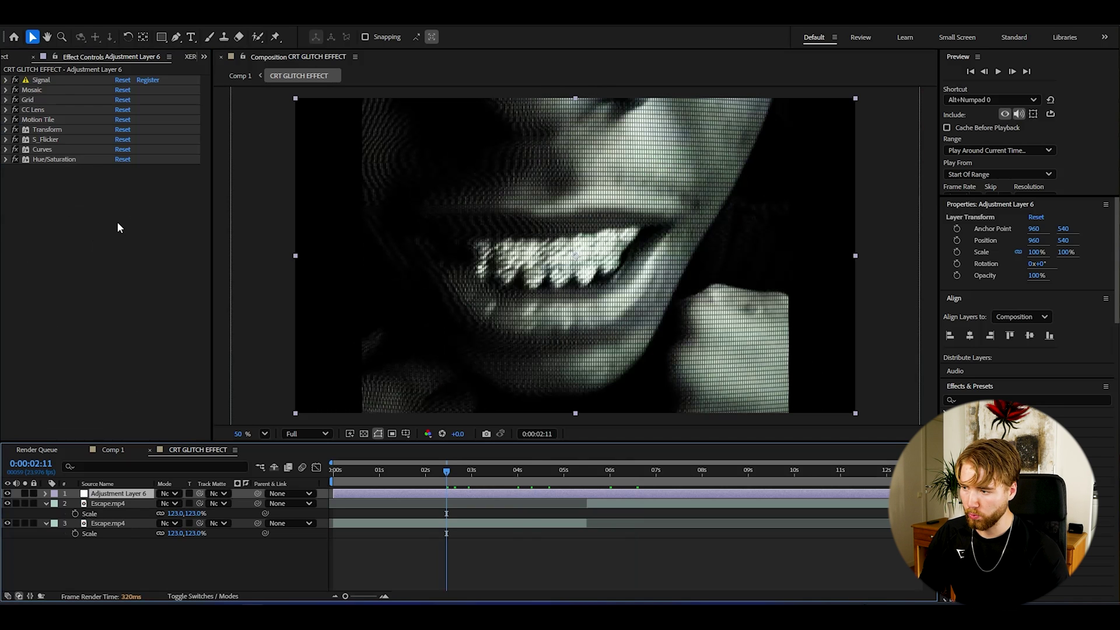
{"action": "key", "text": "ctrl+space"}
- Apply Glow, move it directly under Grid, and set Glow Radius to 151
{"action": "type", "text": "glow"}
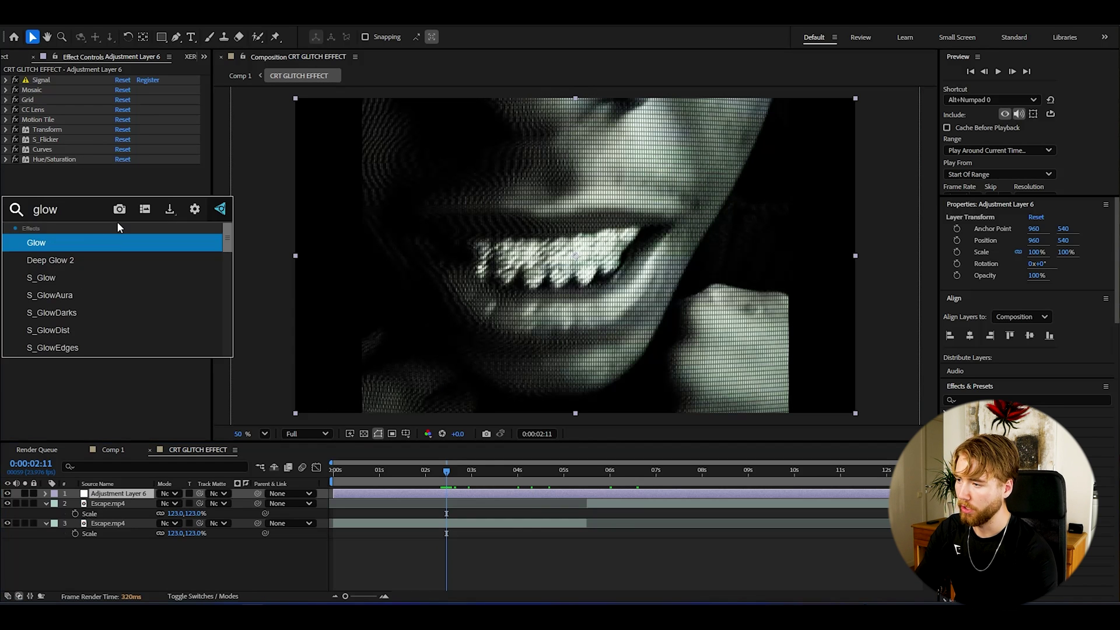
{"action": "key", "text": "Return"}
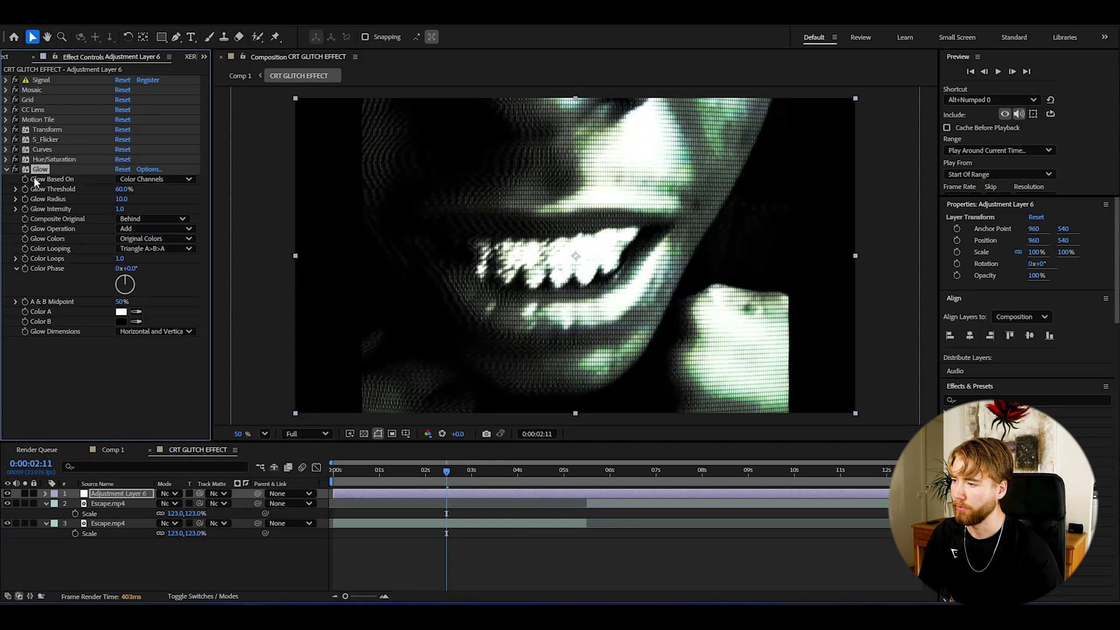
{"action": "left_click_drag", "start_coordinate": [58, 135], "coordinate": [58, 133]}
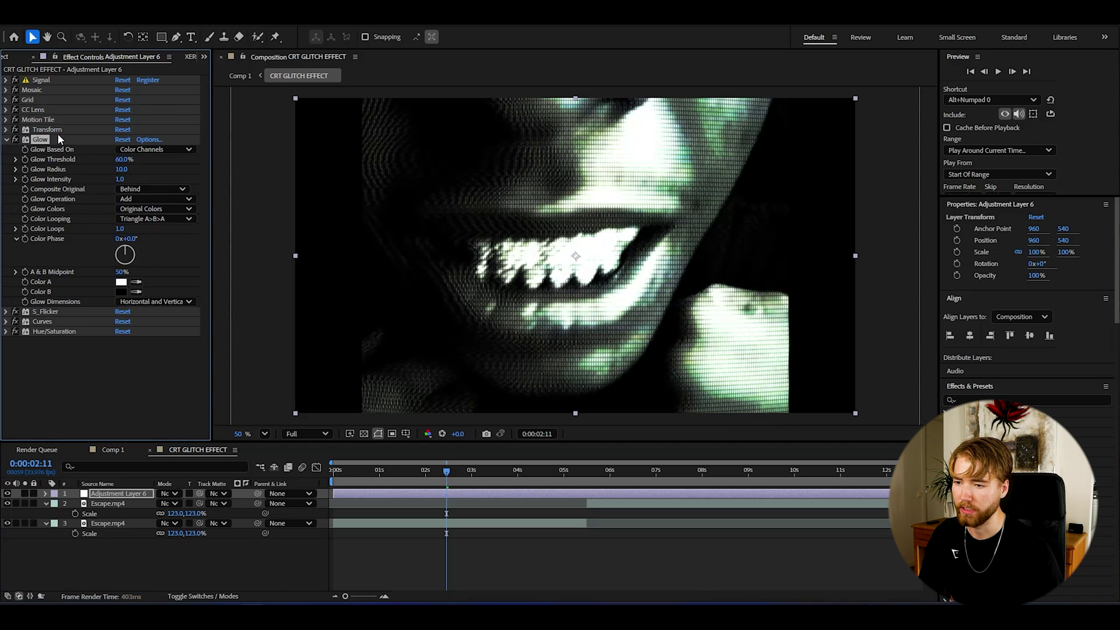
{"action": "left_click_drag", "start_coordinate": [123, 169], "coordinate": [206, 172]}
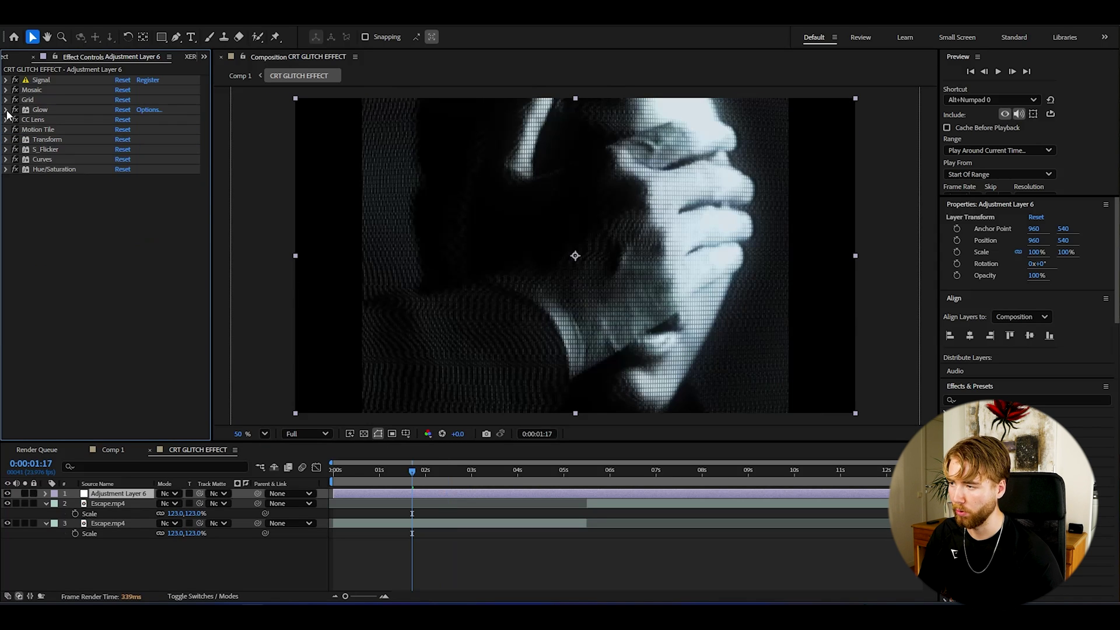
{"action": "left_click", "coordinate": [7, 111]}
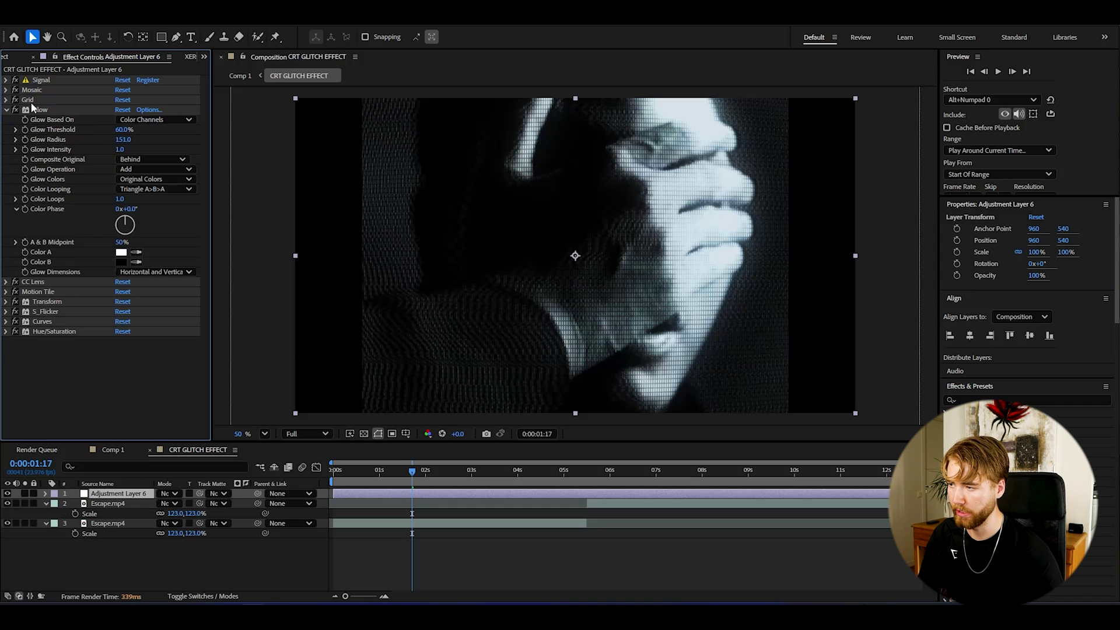
- Preview the glow from the start at several frames, then select all effects
{"action": "key", "text": "Home"}
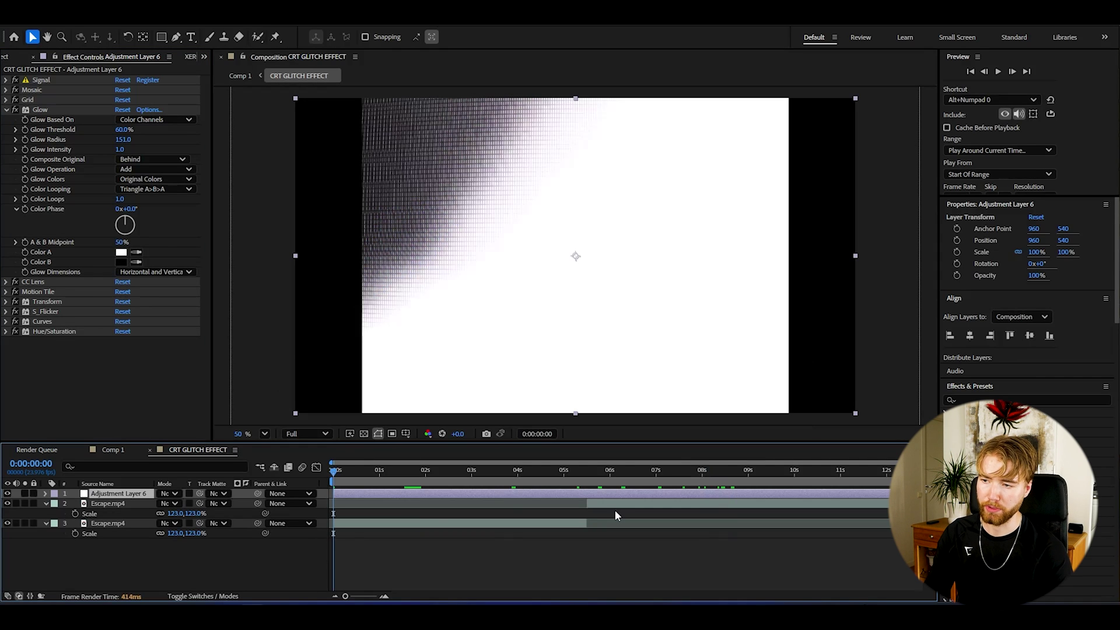
{"action": "left_click", "coordinate": [360, 471]}
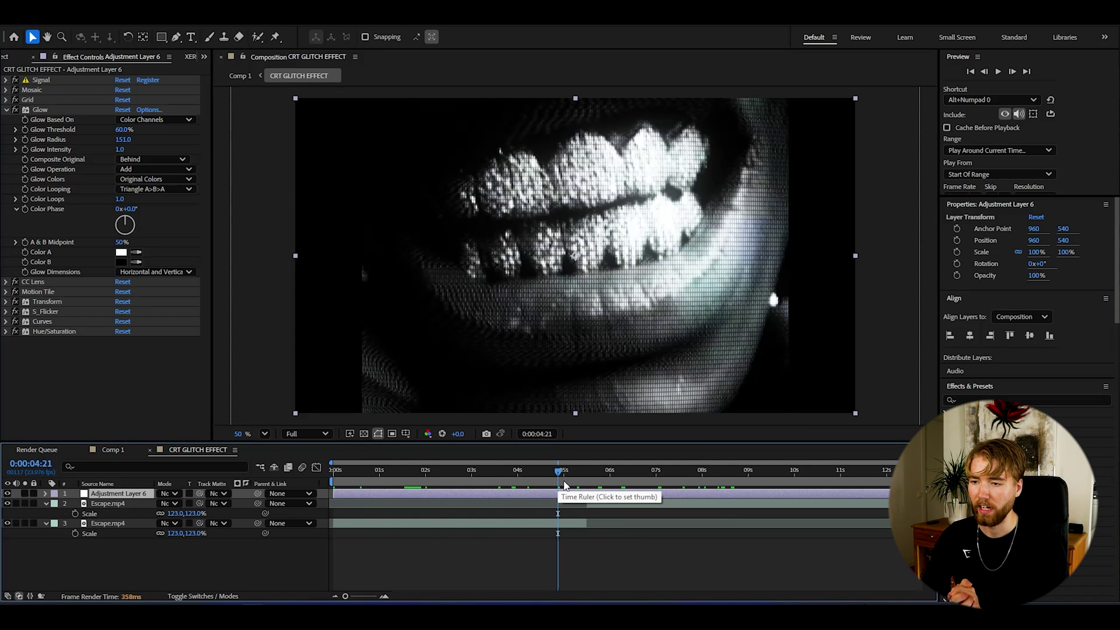
{"action": "left_click", "coordinate": [475, 470]}
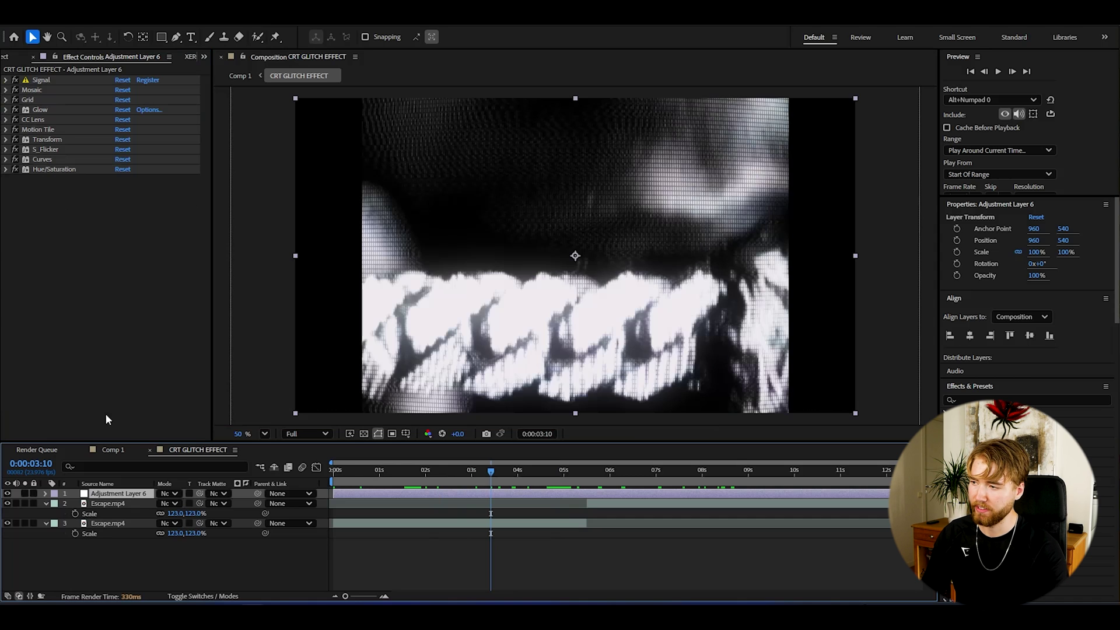
{"action": "left_click", "coordinate": [54, 169]}
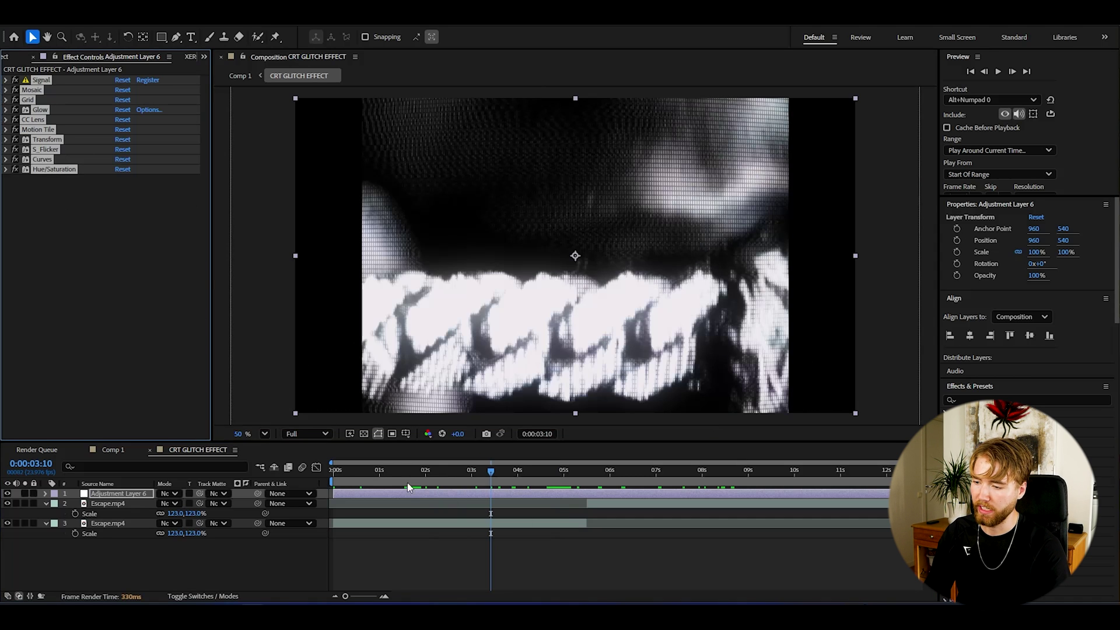
- Save the selected effects with Animation > Save Animation Preset into the Tutorial Presets folder
{"action": "left_click", "coordinate": [161, 25]}
{"action": "left_click", "coordinate": [164, 32]}
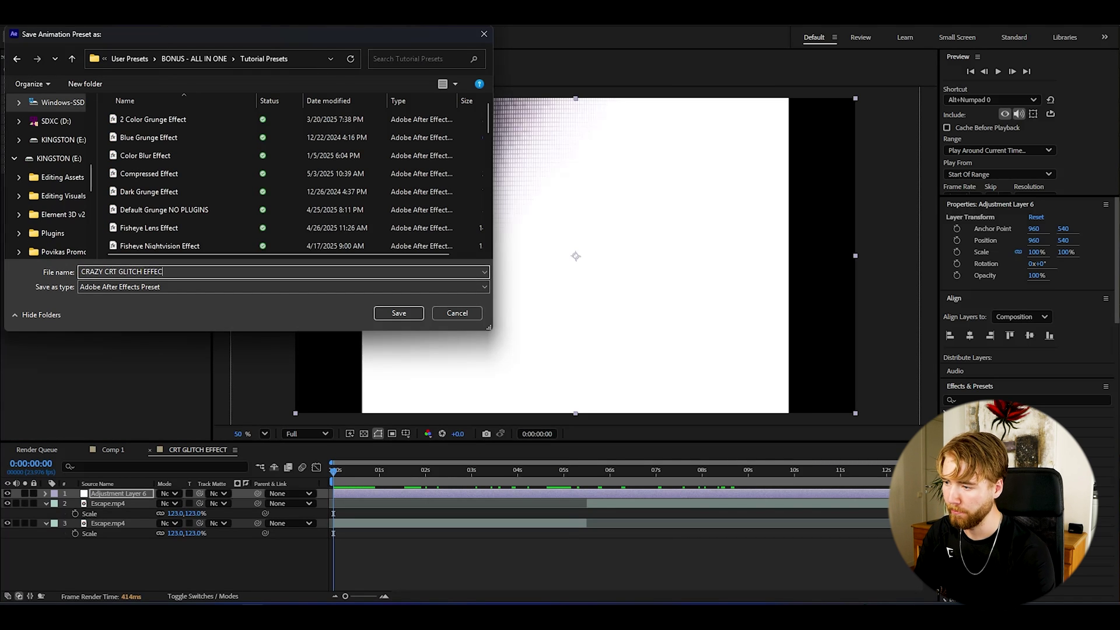
{"action": "left_click", "coordinate": [399, 313]}
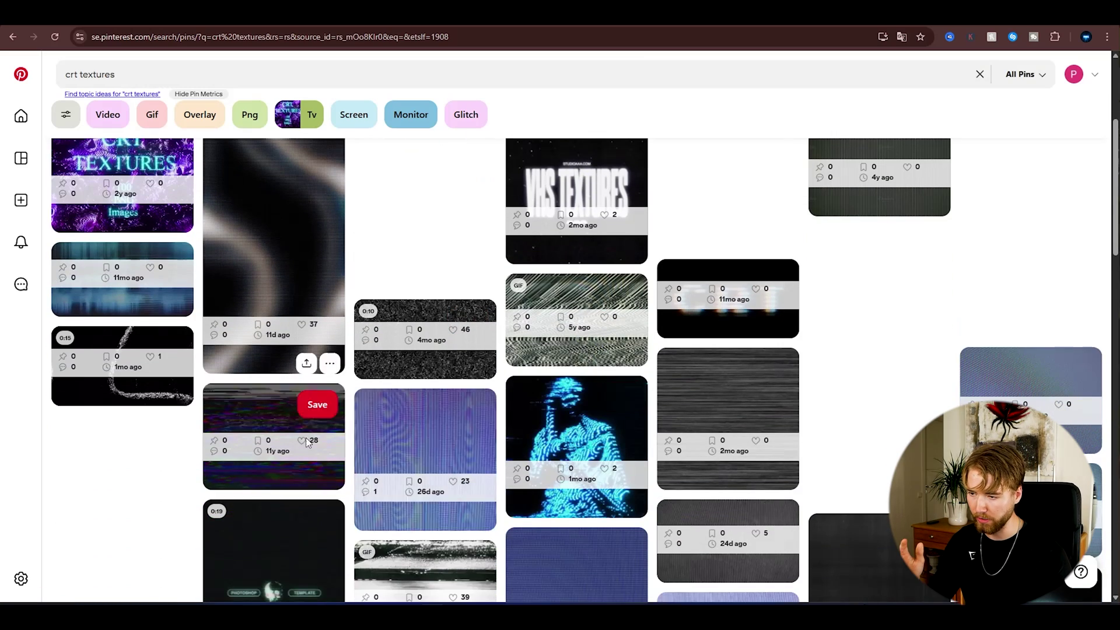
- Open the Interference Textures pin, then a related glitch texture pin
{"action": "left_click", "coordinate": [400, 356]}
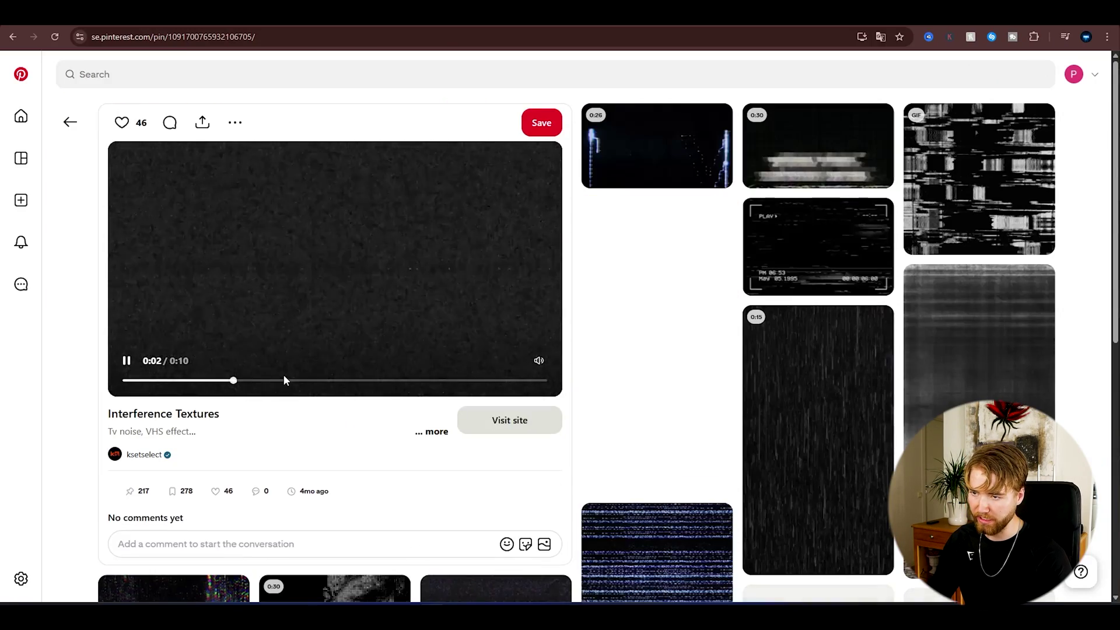
{"action": "left_click", "coordinate": [670, 124]}
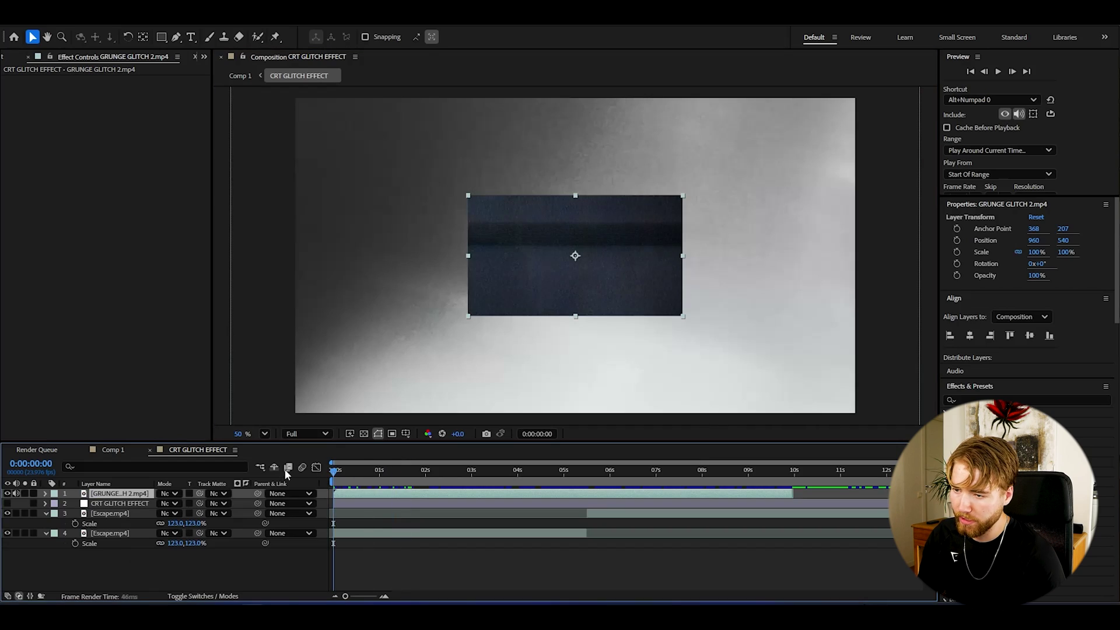
- Scale the GRUNGE GLITCH 2 layer up to fill the frame and preview it
{"action": "key", "text": "s"}
{"action": "left_click_drag", "start_coordinate": [176, 503], "coordinate": [273, 503]}
{"action": "key", "text": "space"}
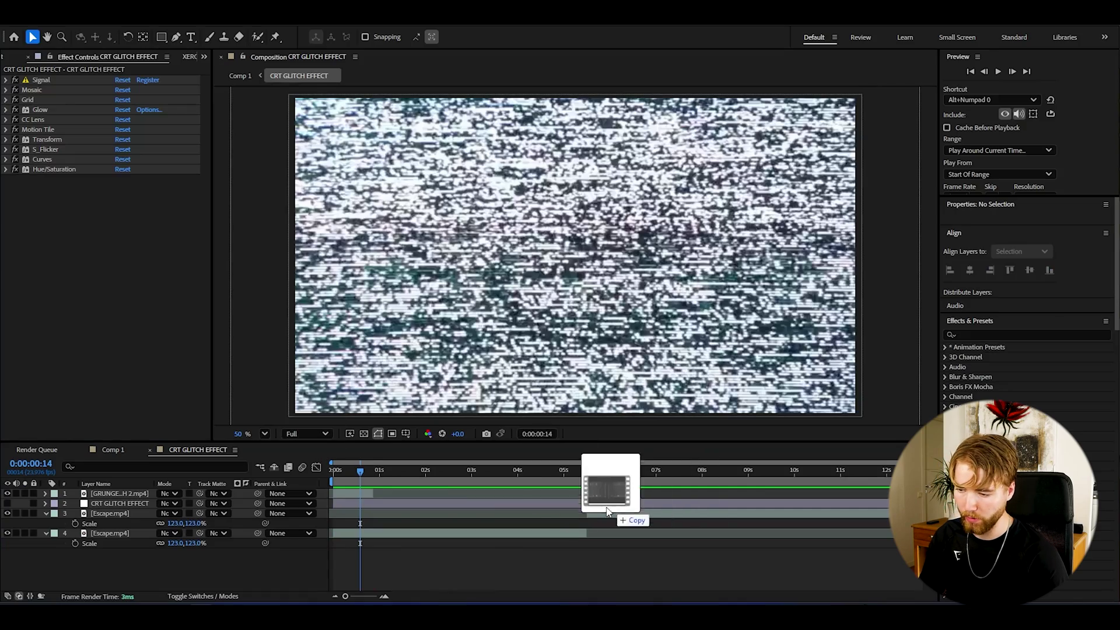
- Add the GRUNGE GLITCH 1.mp4 clip to the comp and reveal its Scale
{"action": "left_click_drag", "start_coordinate": [606, 511], "coordinate": [606, 511]}
{"action": "left_click", "coordinate": [574, 469]}
{"action": "key", "text": "s"}
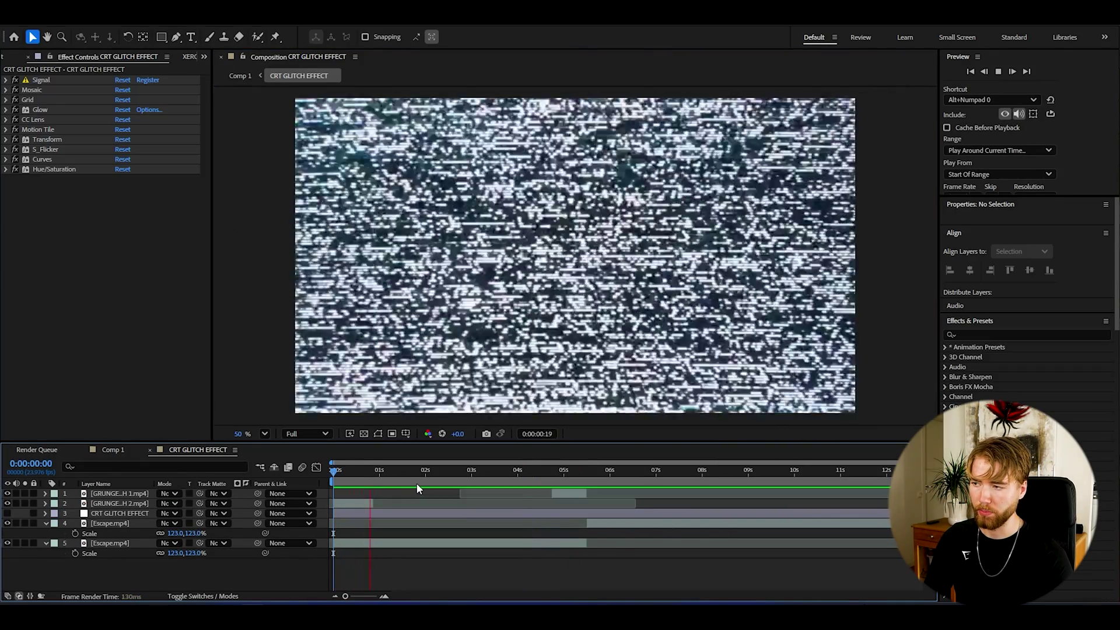
{"action": "key", "text": "space"}
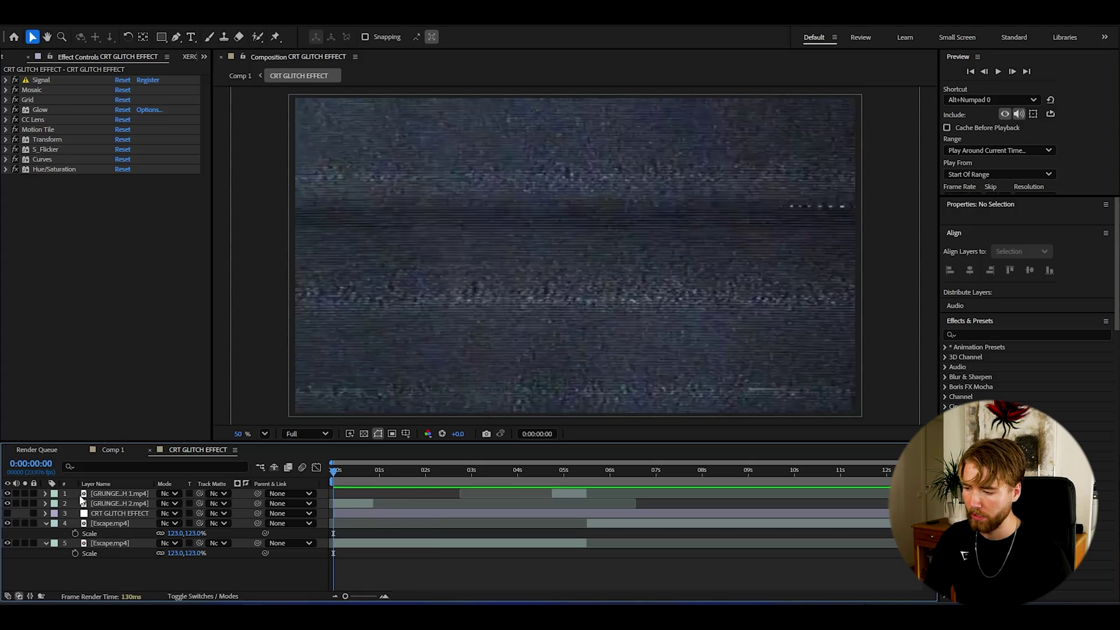
- Set the grunge layer's blend mode to Difference and check early and later frames
{"action": "left_click", "coordinate": [165, 503]}
{"action": "left_click", "coordinate": [218, 397]}
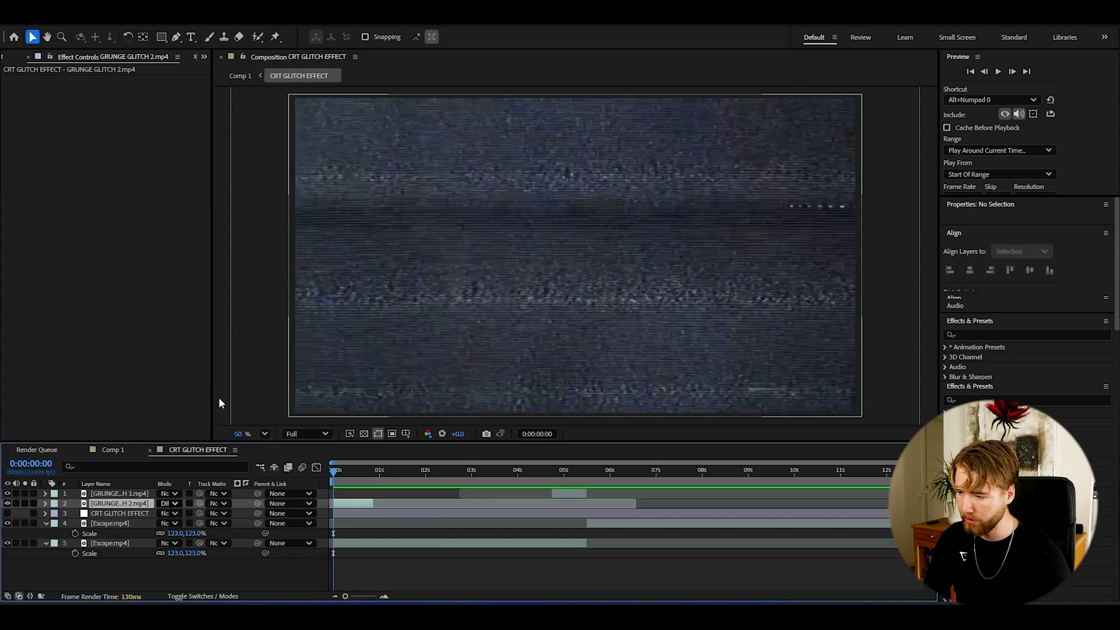
{"action": "left_click_drag", "start_coordinate": [337, 470], "coordinate": [369, 464]}
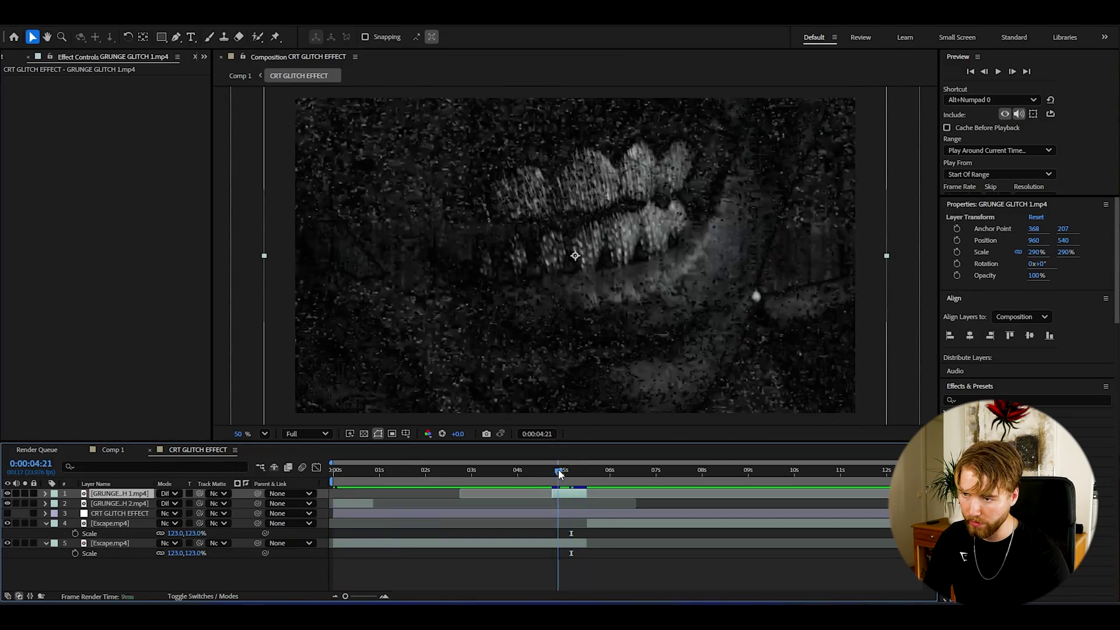
{"action": "left_click_drag", "start_coordinate": [585, 470], "coordinate": [565, 483]}
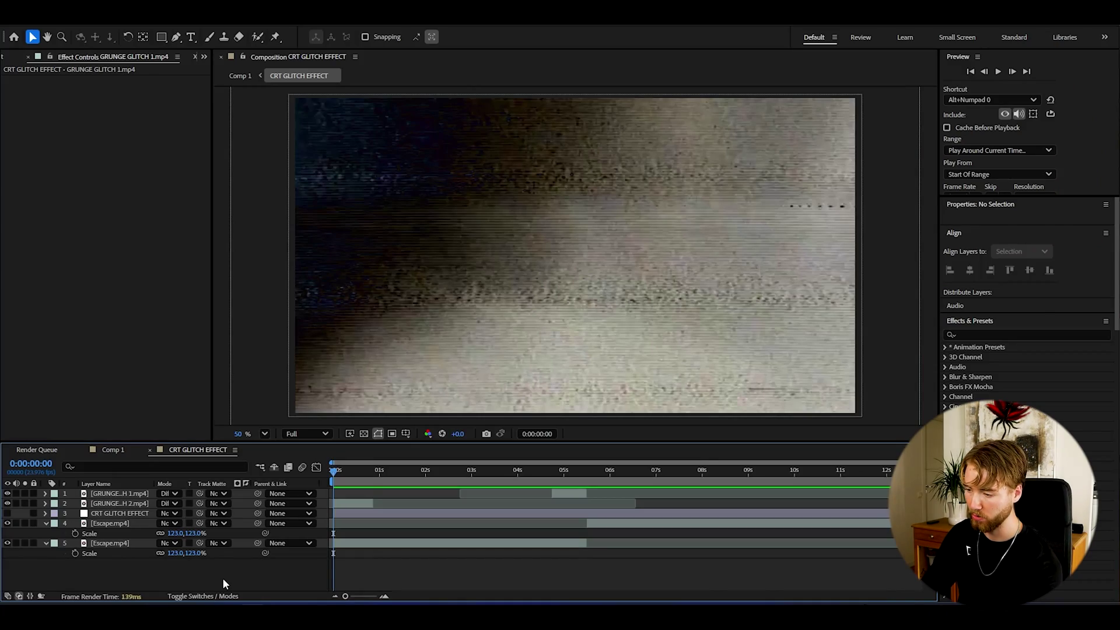
- Create a new adjustment layer at the top of the timeline with Ctrl+Alt+Y
{"action": "key", "text": "ctrl+alt+y"}
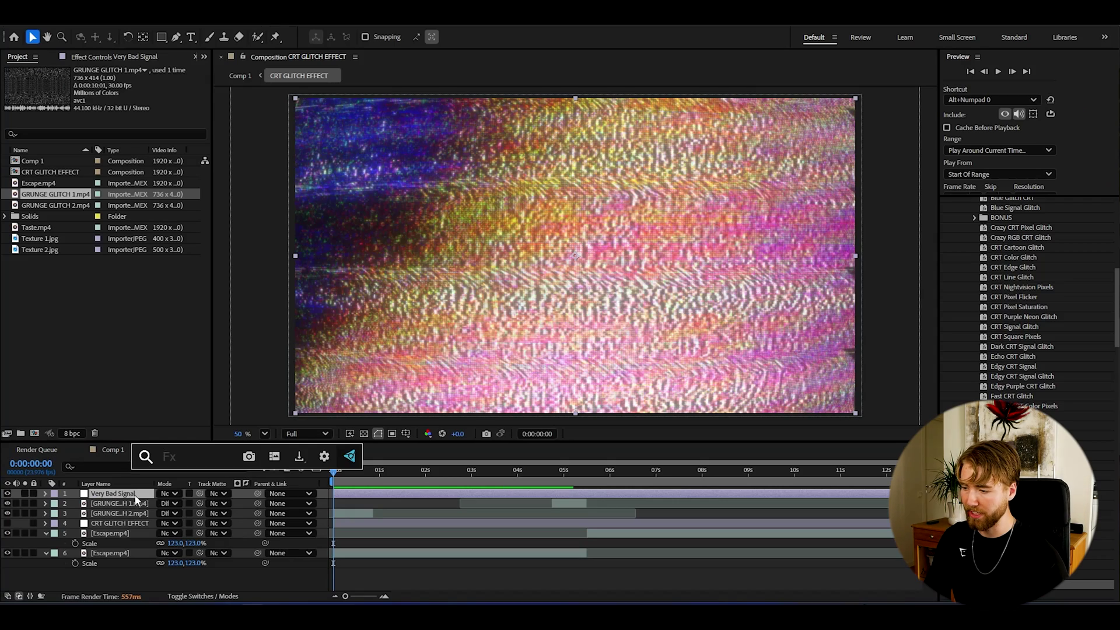
- Add Adjustment Layer 8 on top, select it, and play back the composition
{"action": "key", "text": "Escape"}
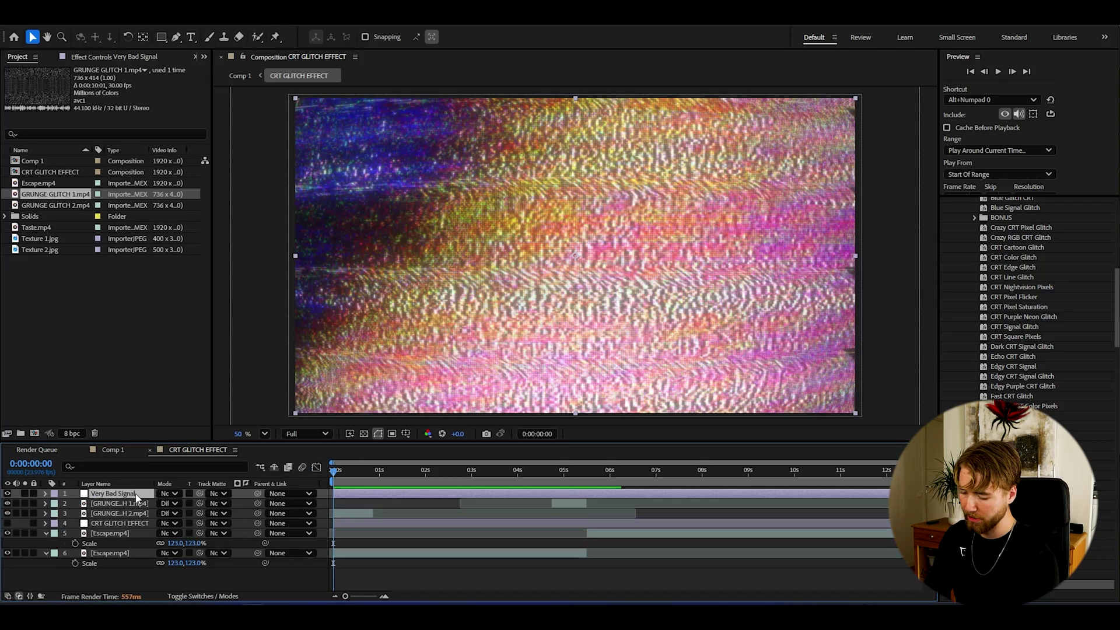
{"action": "key", "text": "ctrl+alt+y"}
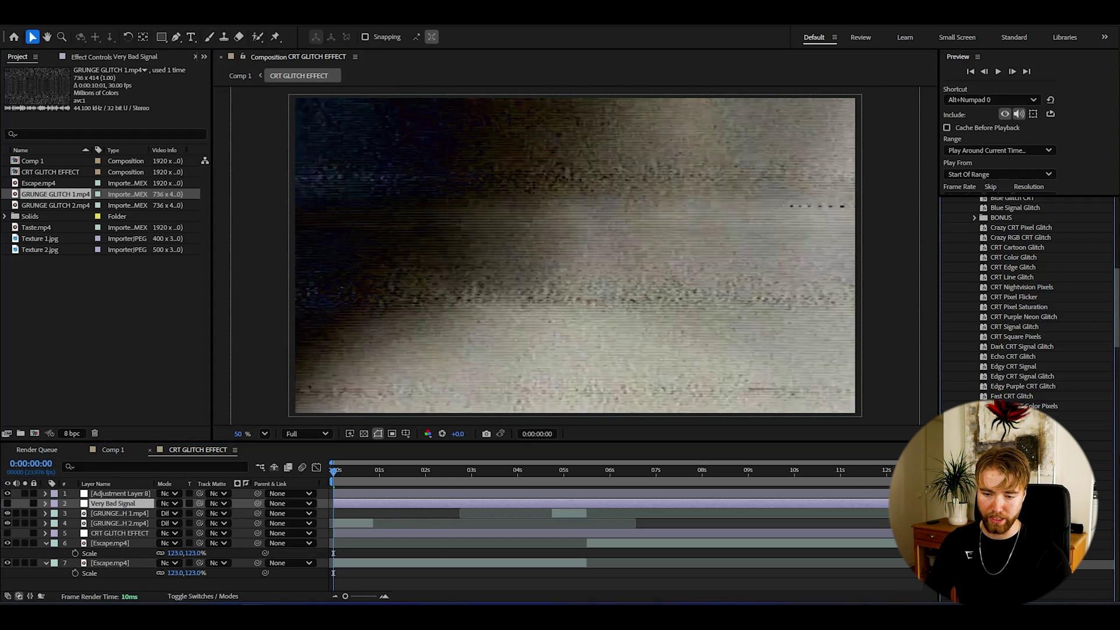
{"action": "mouse_move", "coordinate": [125, 494]}
{"action": "left_mouse_down"}
{"action": "mouse_move", "coordinate": [172, 495]}
{"action": "mouse_move", "coordinate": [114, 494]}
{"action": "left_mouse_up"}
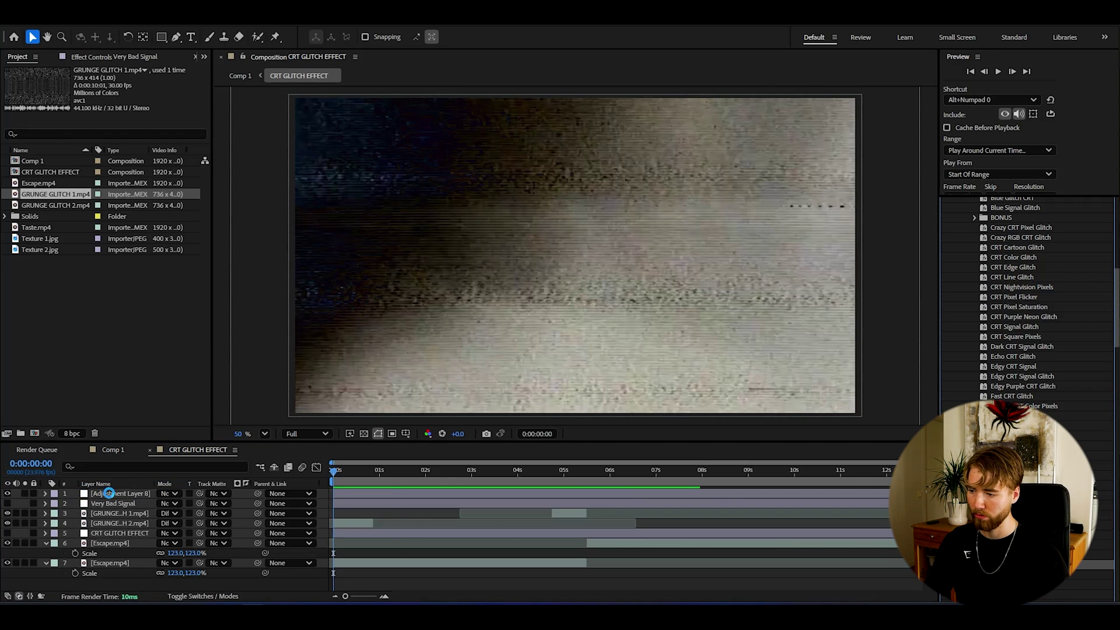
{"action": "key", "text": "space"}
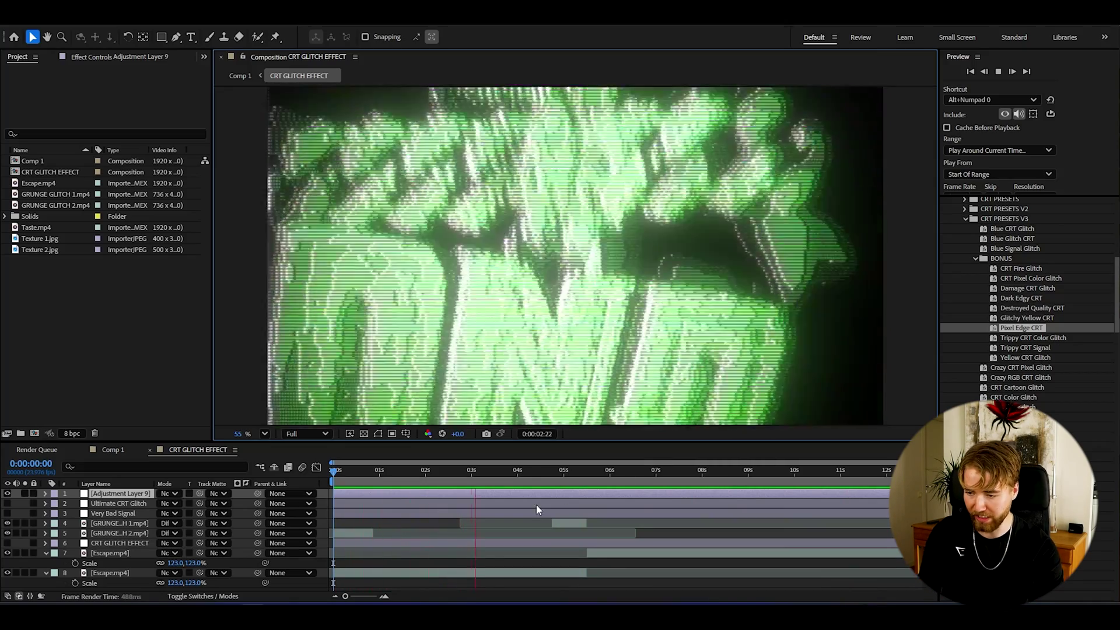
{"action": "left_click", "coordinate": [537, 472]}
{"action": "left_click_drag", "start_coordinate": [537, 473], "coordinate": [548, 472]}
{"action": "key", "text": "space"}
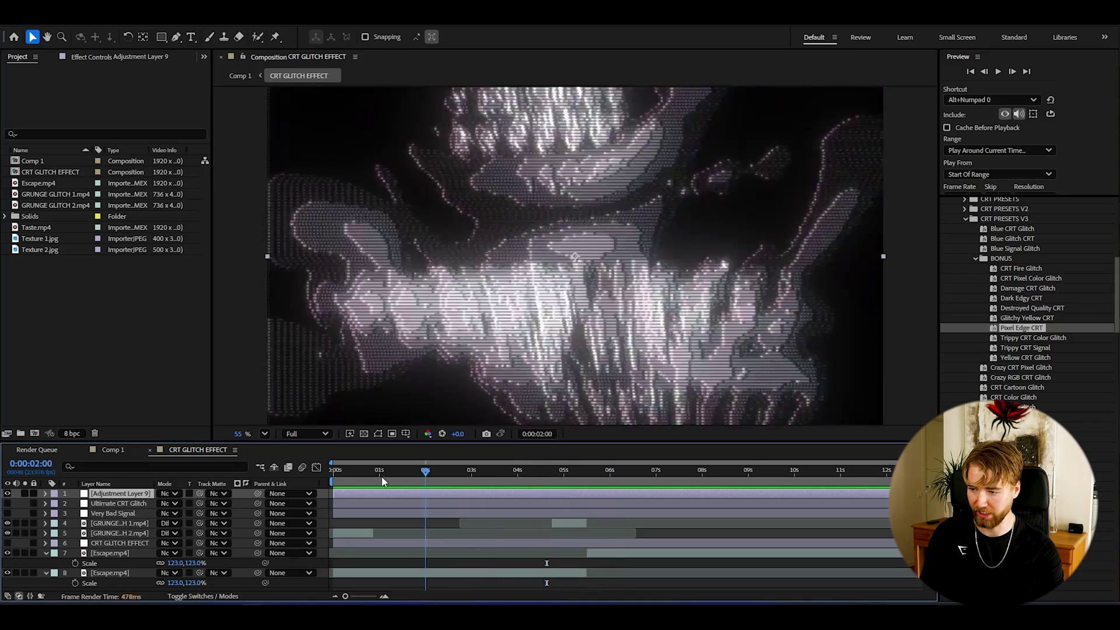